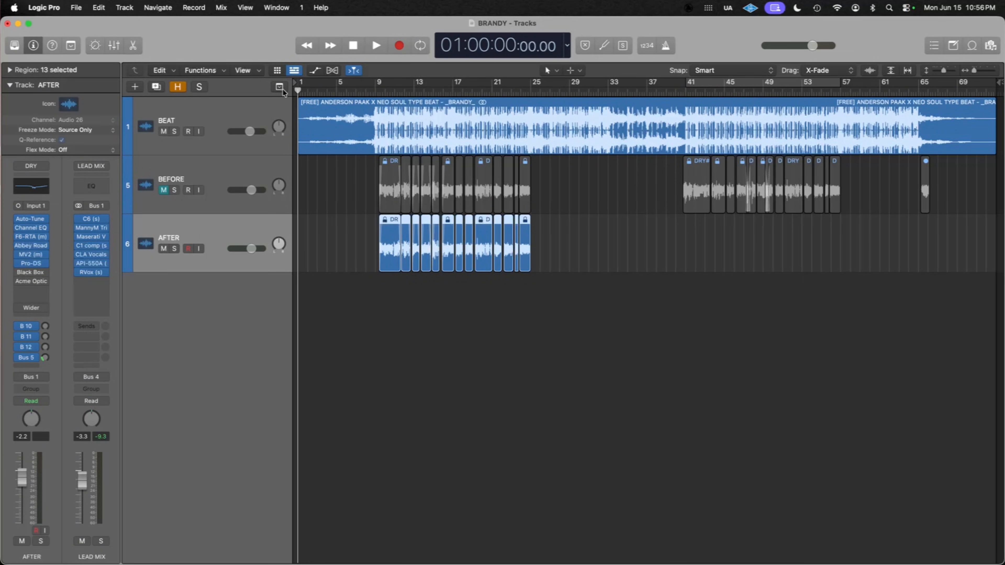
Set the AFTER track's flex mode to Flex Pitch and display its vocal notes in the audio track editor.
key(super+f)
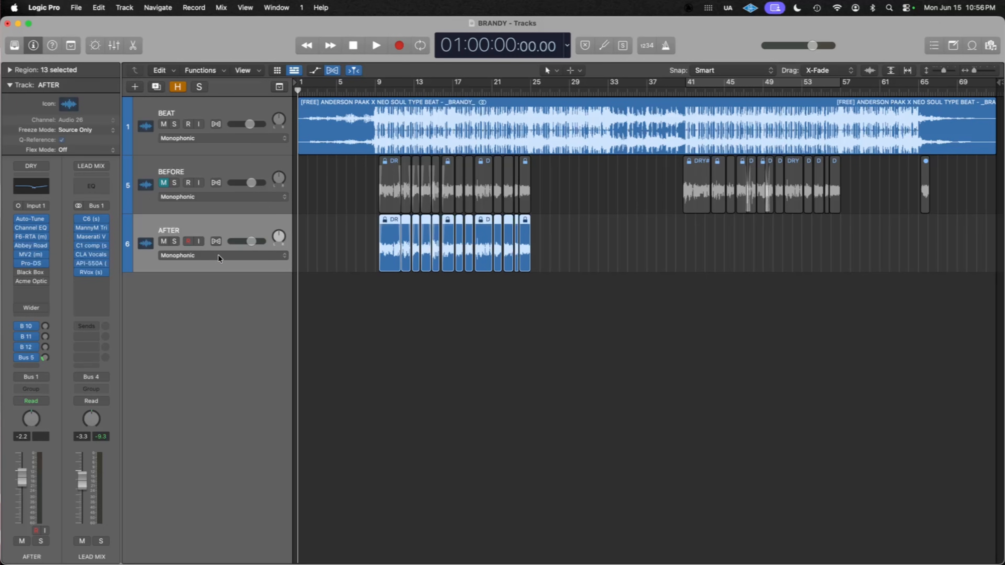
click(266, 255)
click(204, 227)
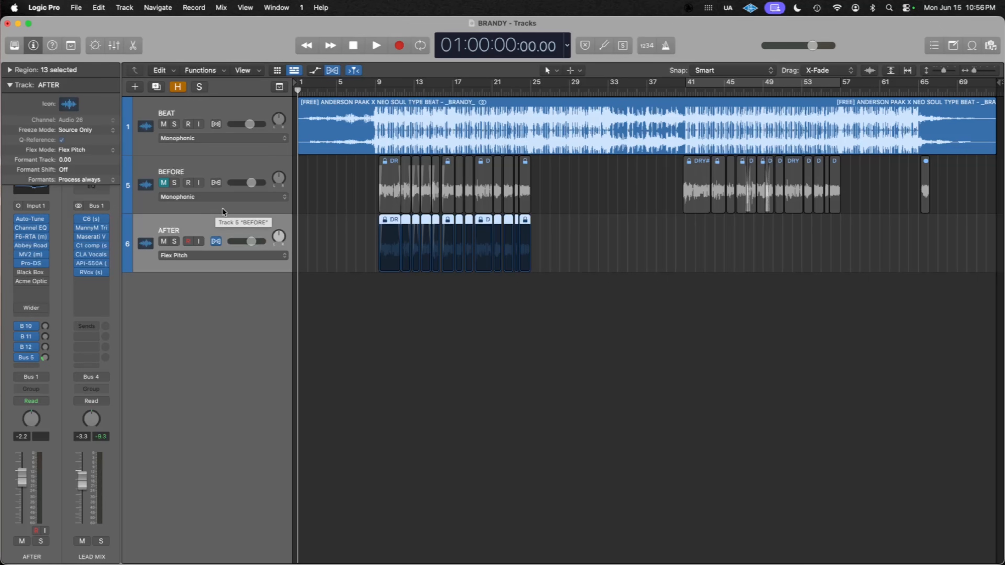
key(e)
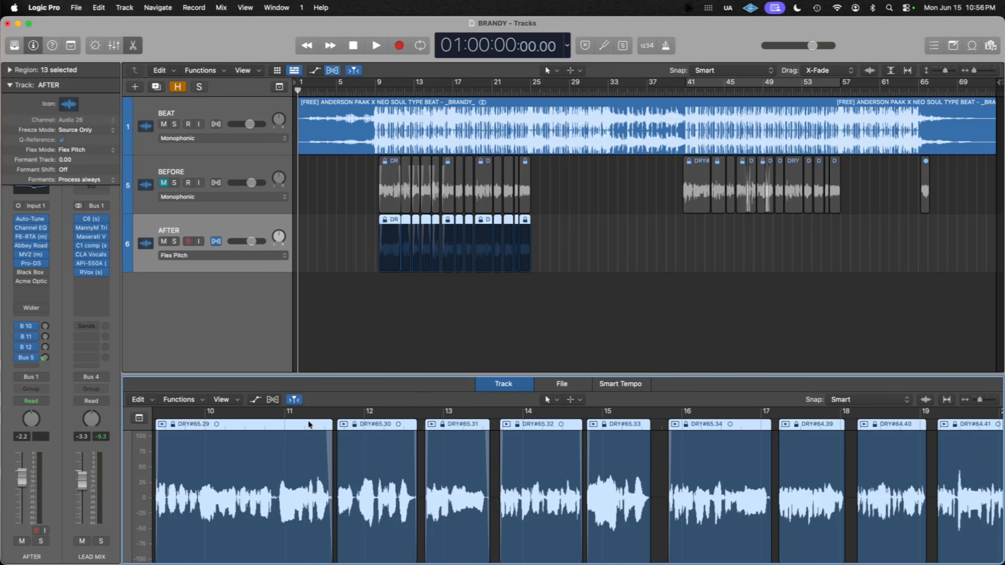
click(272, 399)
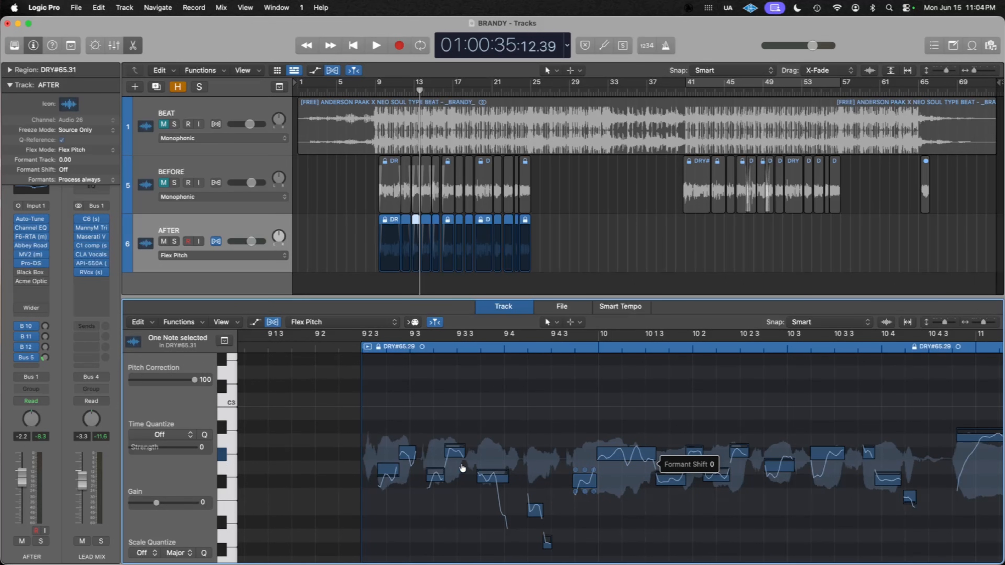
Adjust the starting pitch drift and the gain of the long note at bar 10 in region DRY#65.29.
click(535, 510)
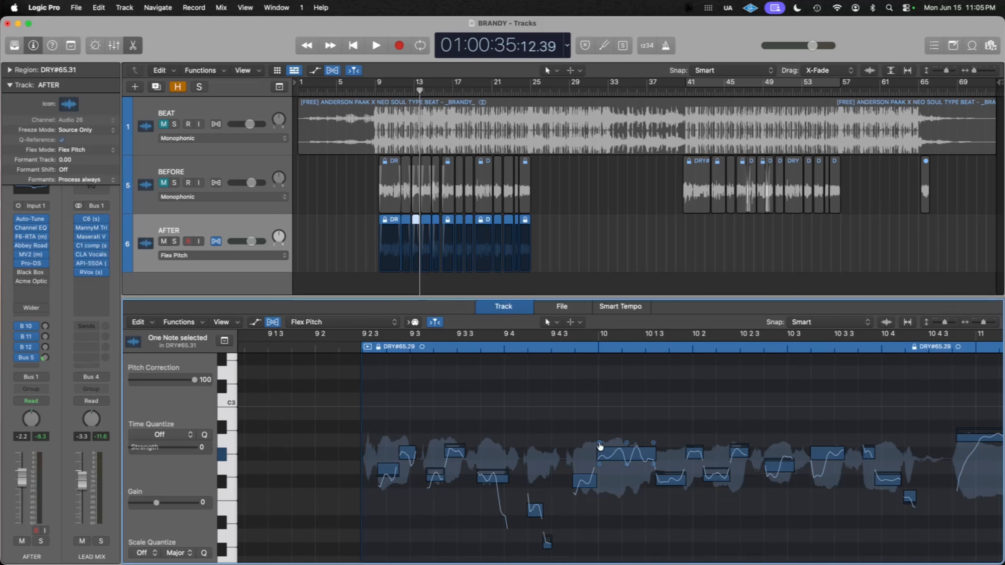
click(599, 443)
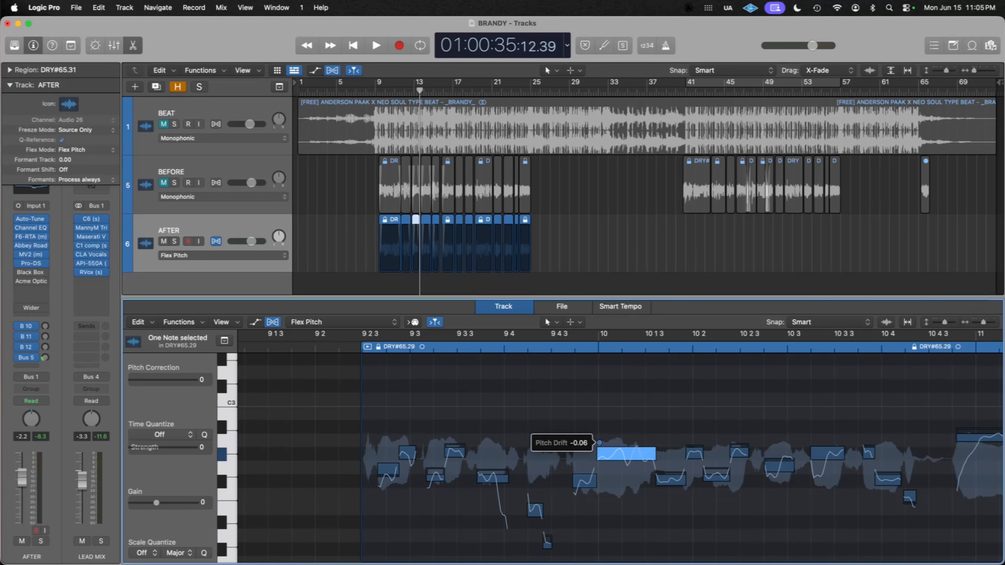
drag(599, 443, 601, 451)
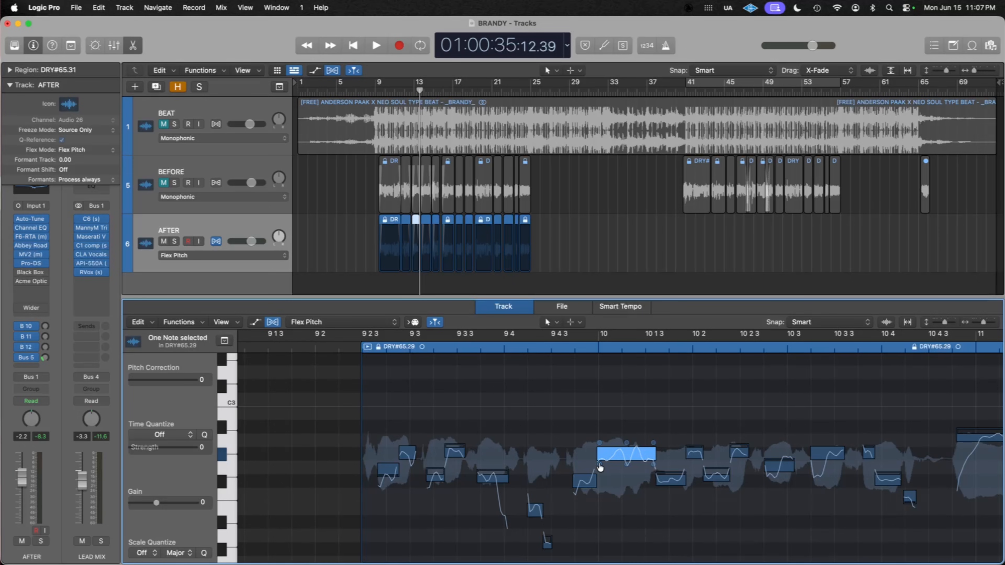
mouse_move(600, 466)
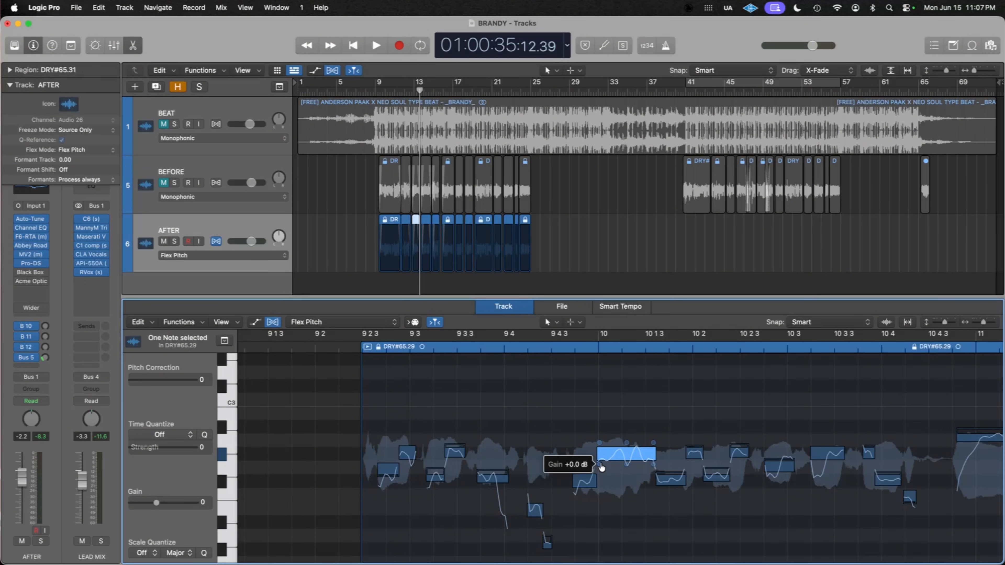
drag(599, 464, 601, 467)
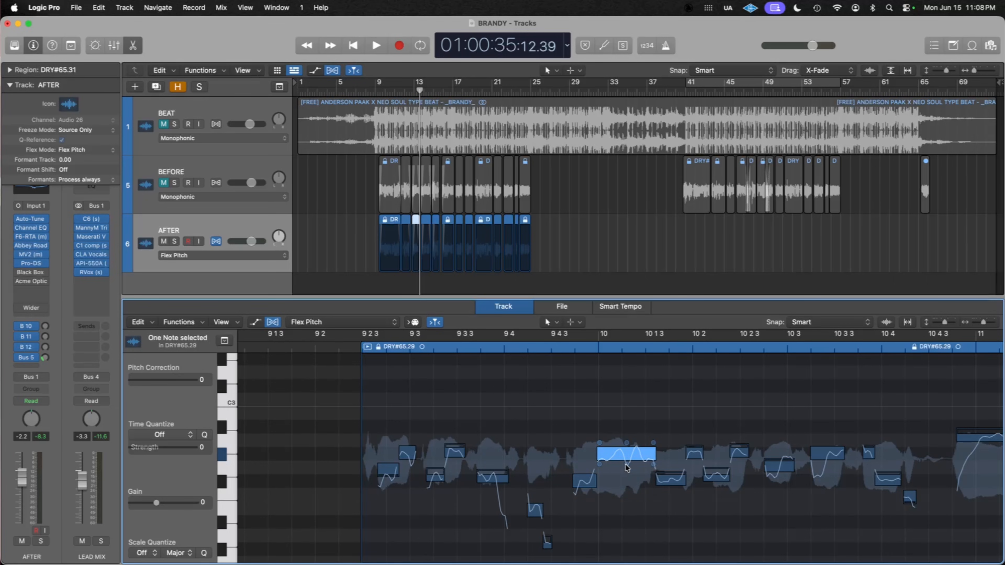
Try reducing the vibrato of the long note at bar 10 slightly and raising it back.
mouse_move(626, 466)
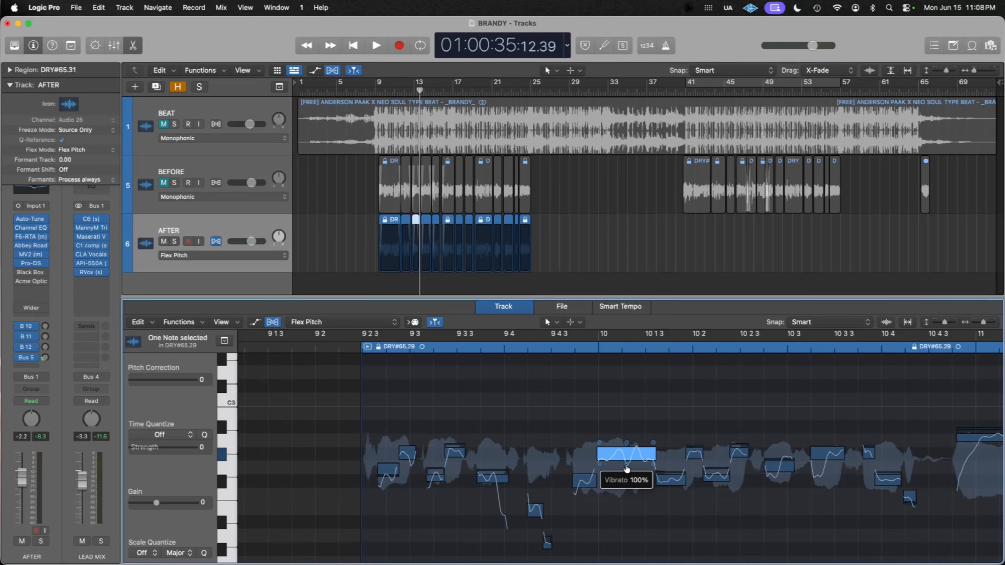
drag(626, 469, 626, 468)
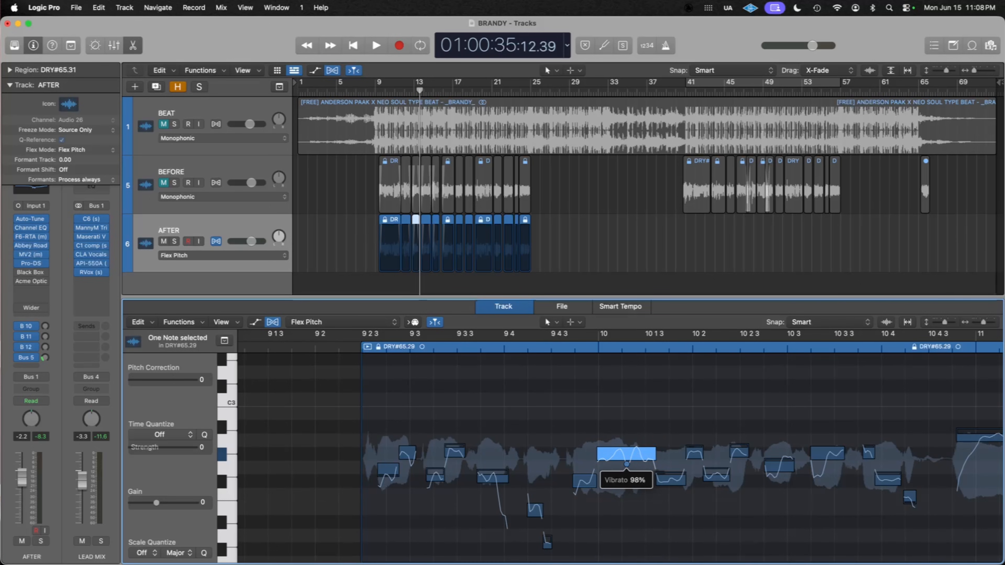
mouse_move(626, 467)
mouse_down()
mouse_move(626, 487)
mouse_move(626, 470)
mouse_up()
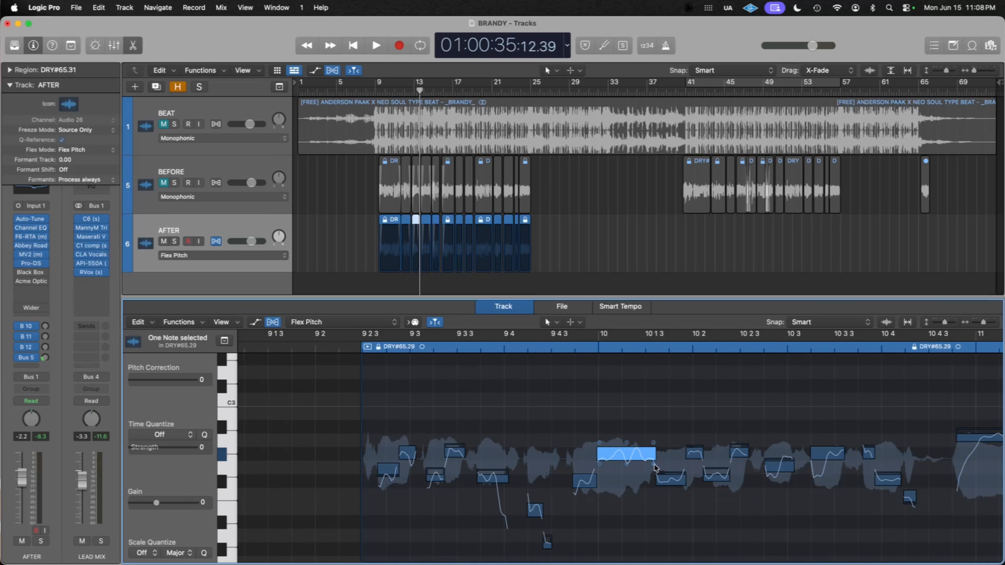
Try changing the formant shift of the long note at bar 10 and reset it to its default.
mouse_move(655, 468)
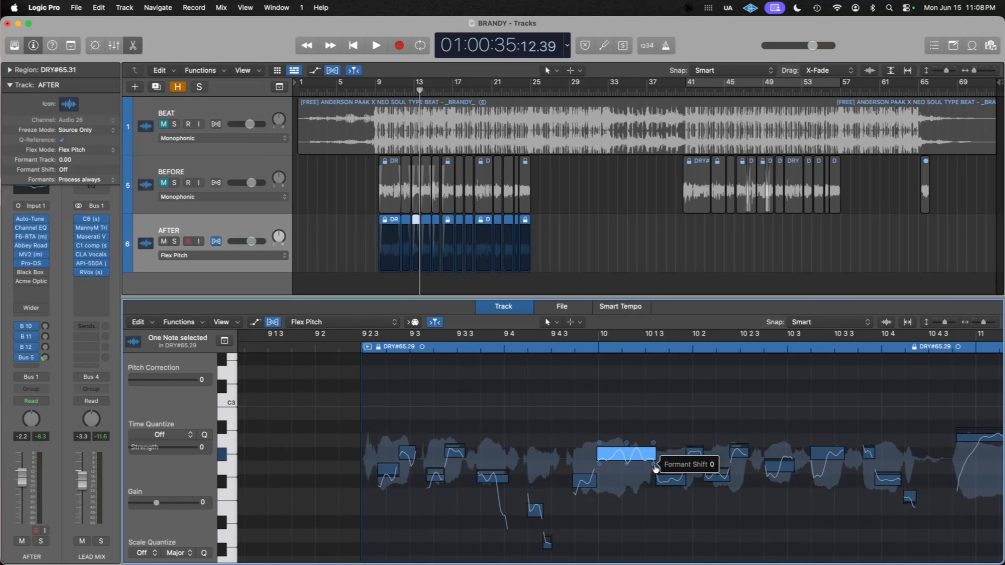
key(super+f)
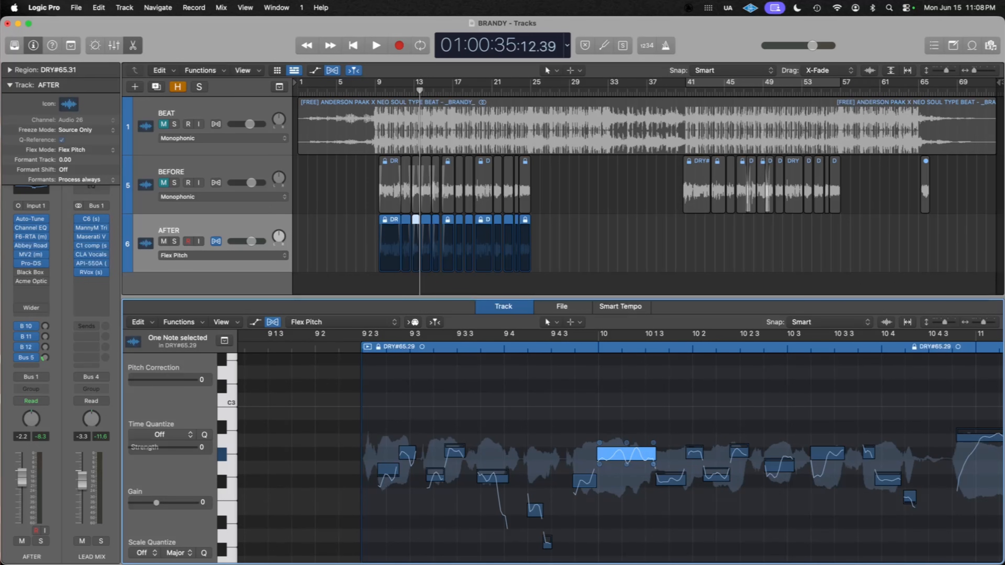
drag(653, 464, 651, 430)
mouse_move(654, 464)
mouse_move(654, 465)
mouse_down()
mouse_move(654, 443)
mouse_move(652, 463)
mouse_up()
alt+click(653, 467)
Select the notes from bar 9 through 10 4 in region DRY#65.29 and snap them all to perfect pitch.
drag(931, 410, 285, 562)
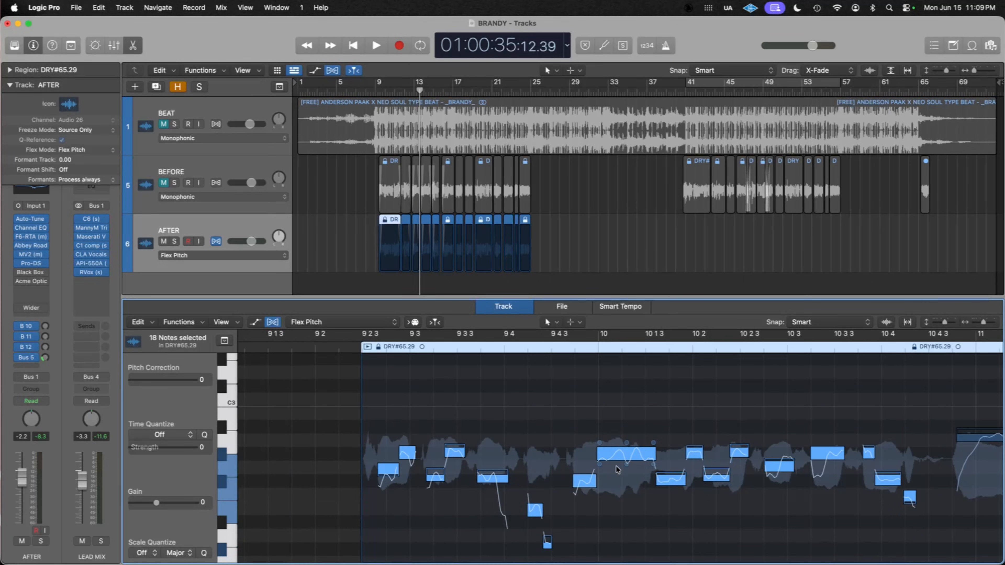
double_click(612, 453)
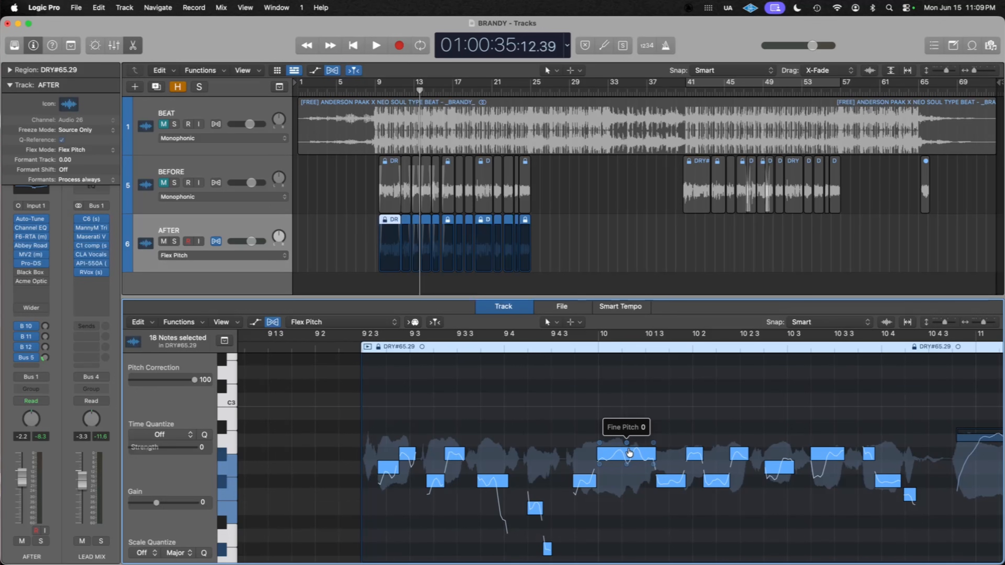
click(606, 439)
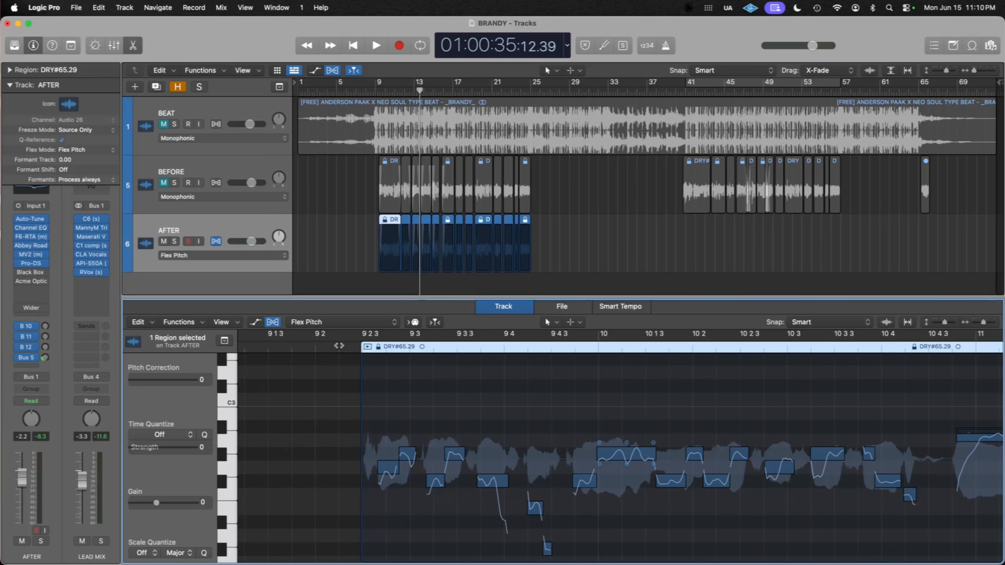
Play the AFTER vocal through the end of region DRY#65.34 and return the playhead to 16 4.
click(338, 346)
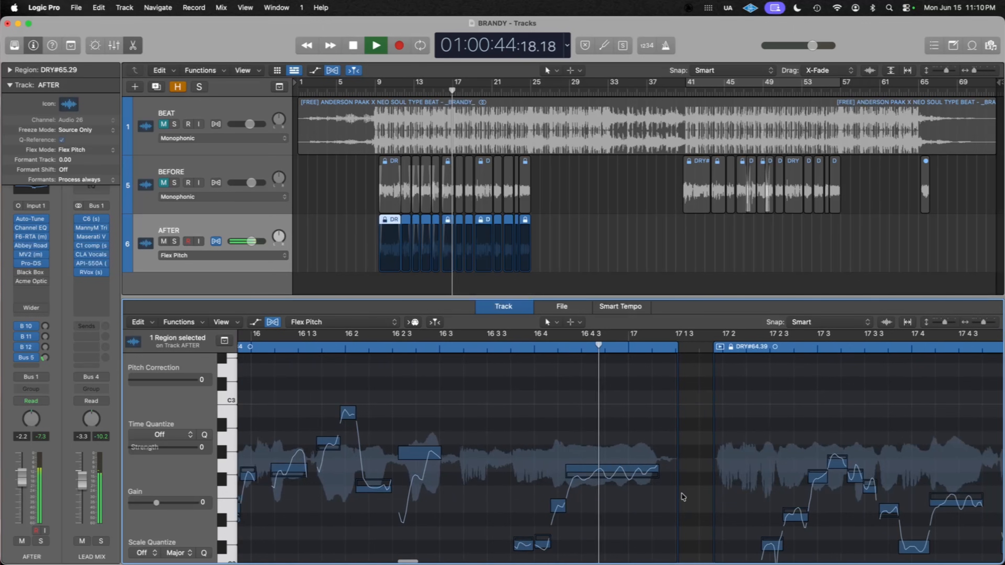
key(space)
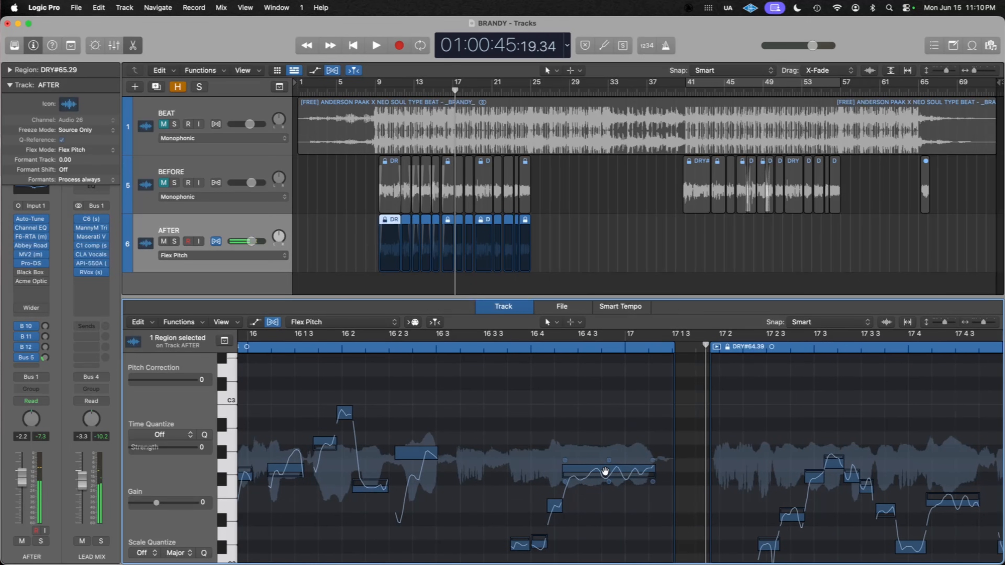
click(535, 347)
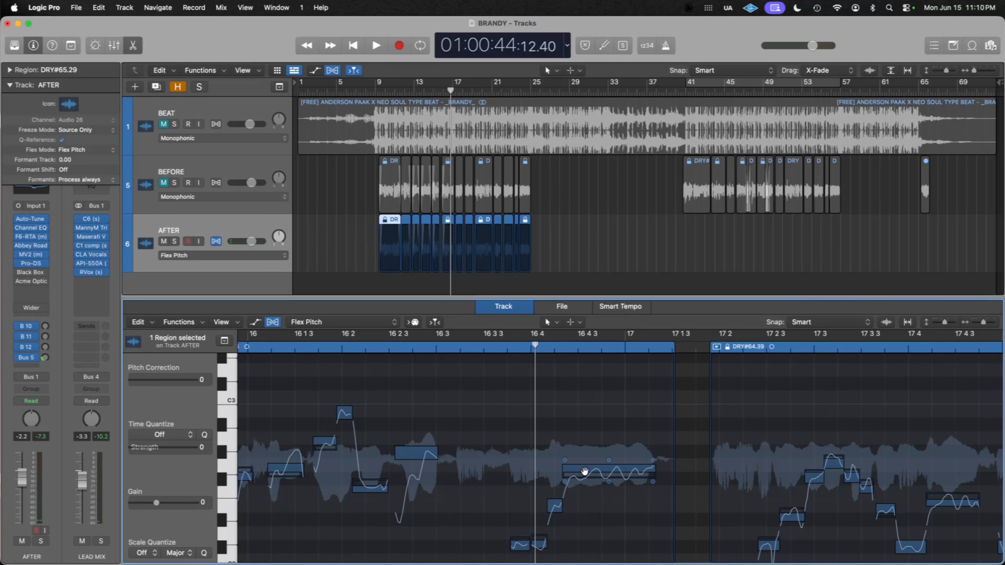
Try raising the long note after 16 4 to its nearest exact pitch, audition the phrase, and undo the change.
drag(585, 471, 589, 467)
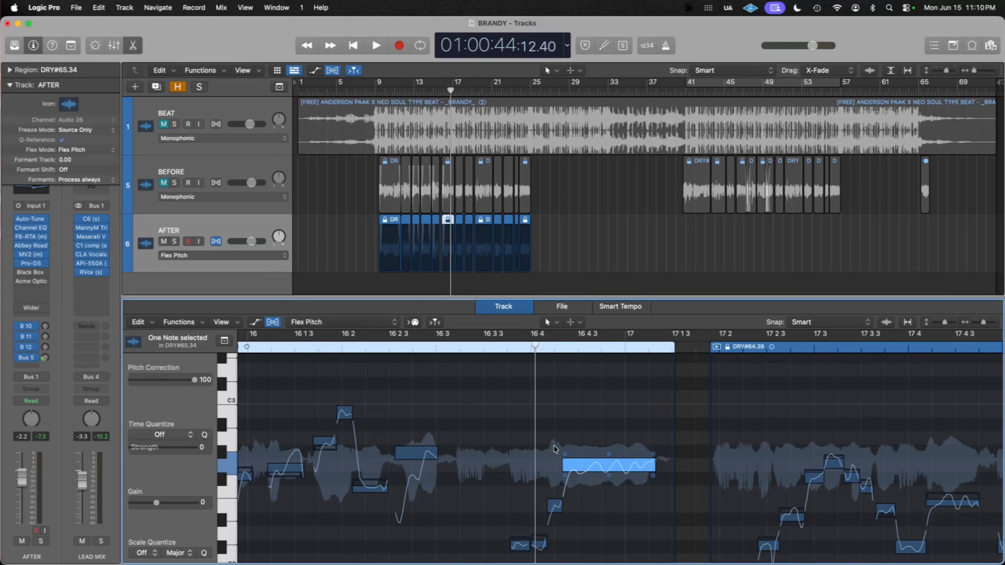
click(495, 348)
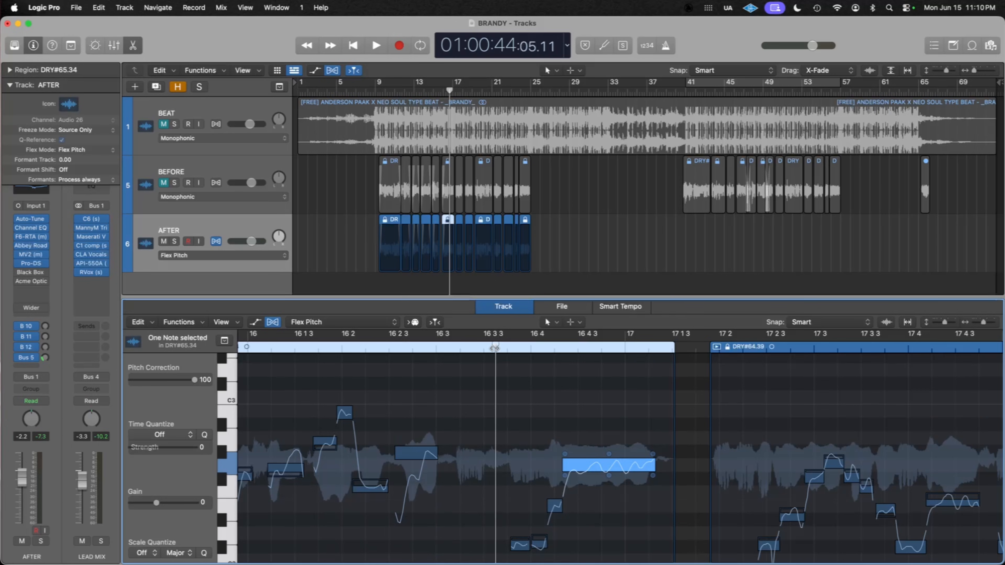
key(space)
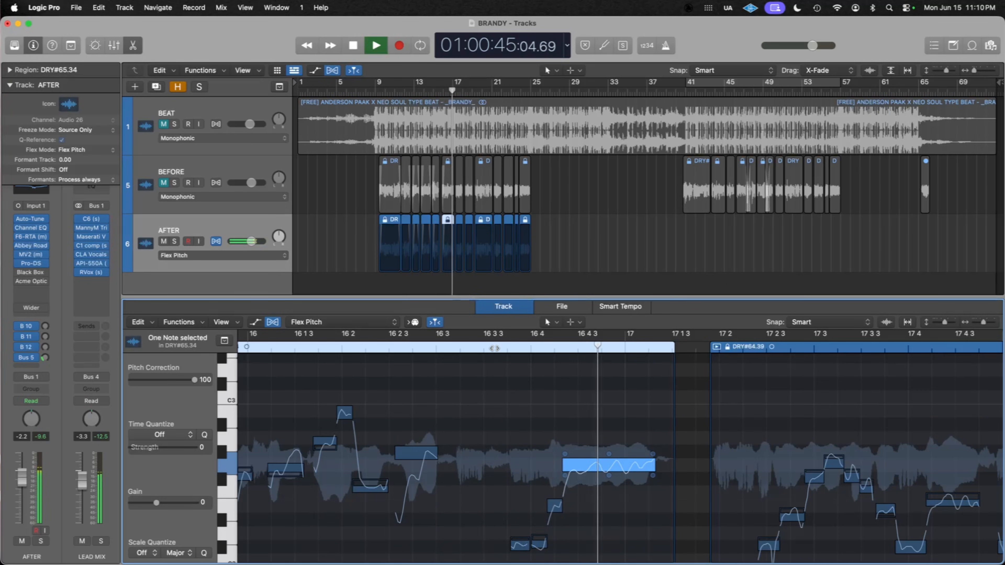
key(space)
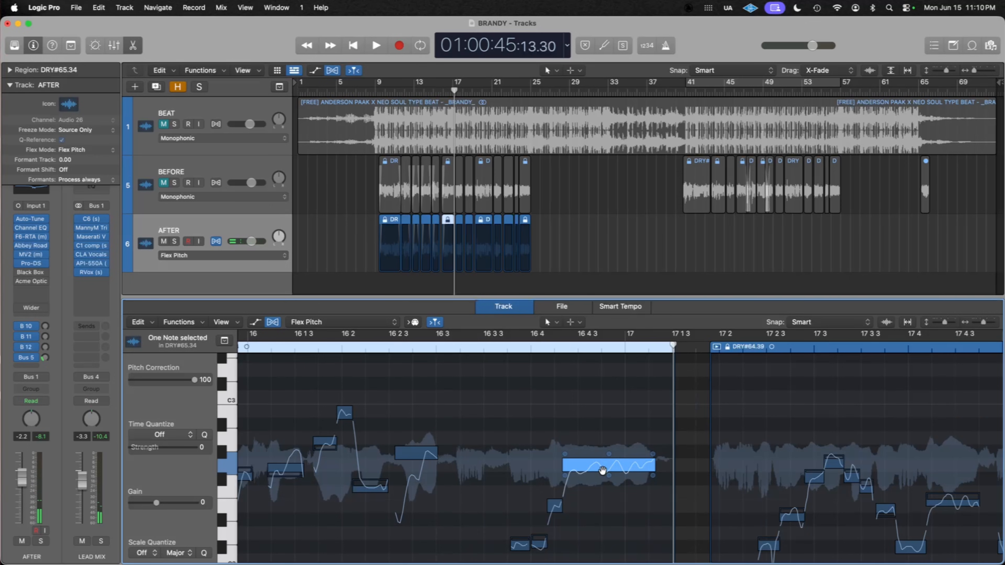
key(super+z)
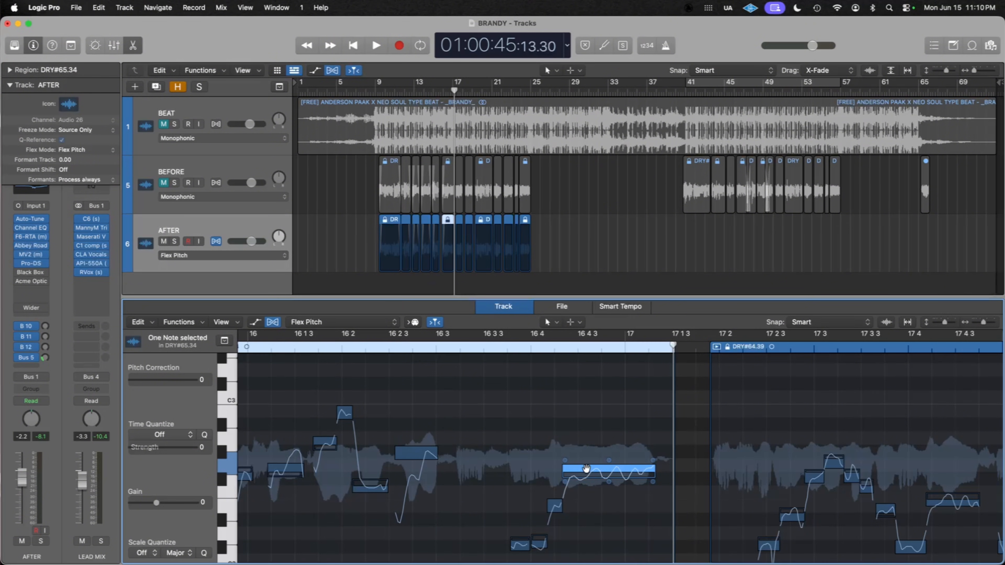
Snap the long note after 16 4 to perfect pitch, lower it one semitone, and play the phrase back.
double_click(589, 474)
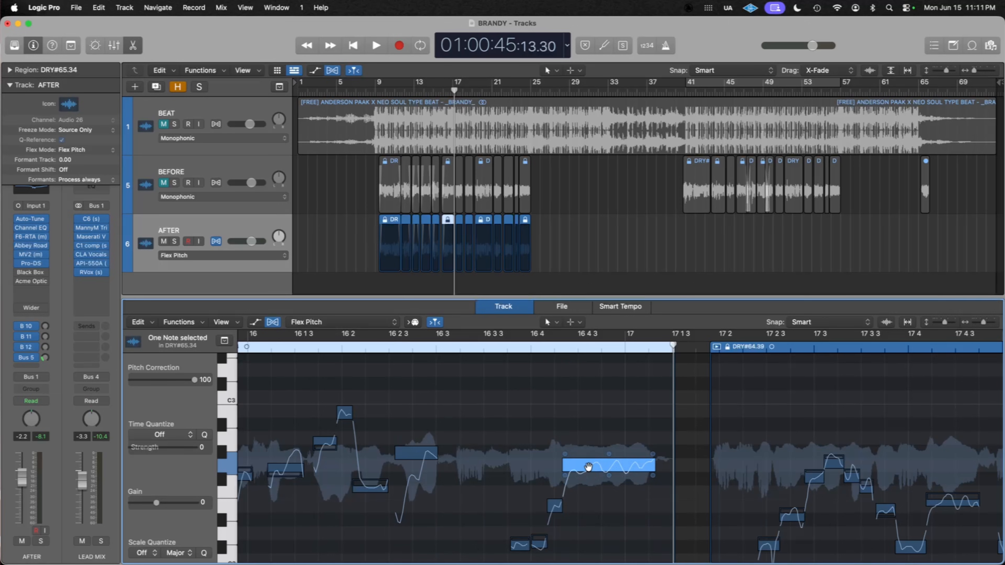
drag(587, 469, 587, 484)
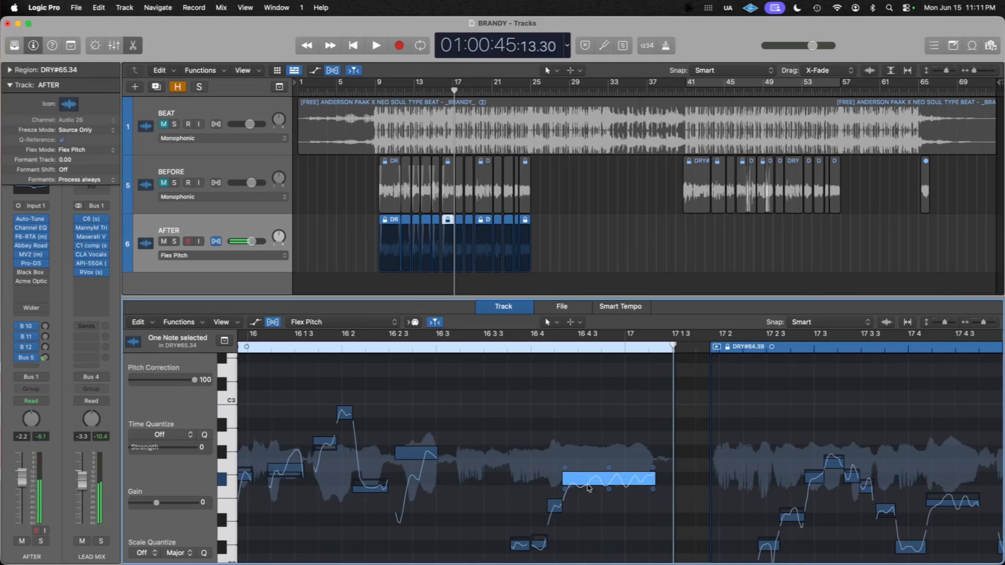
click(500, 352)
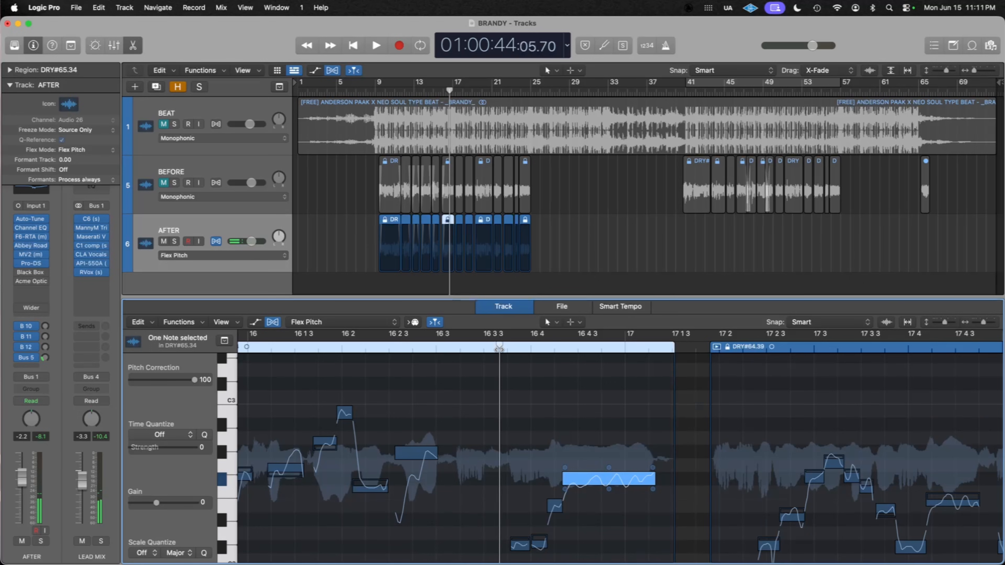
key(space)
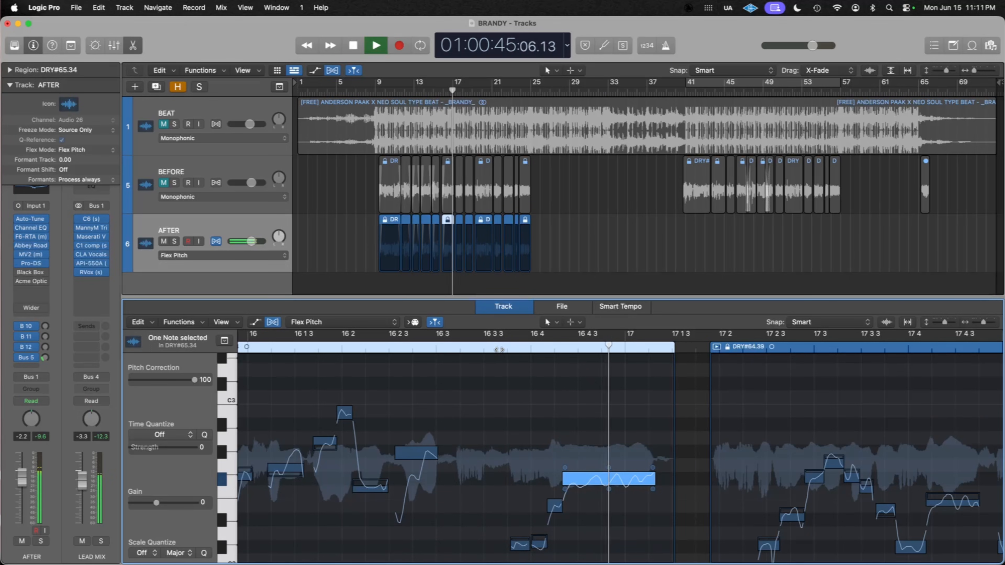
key(space)
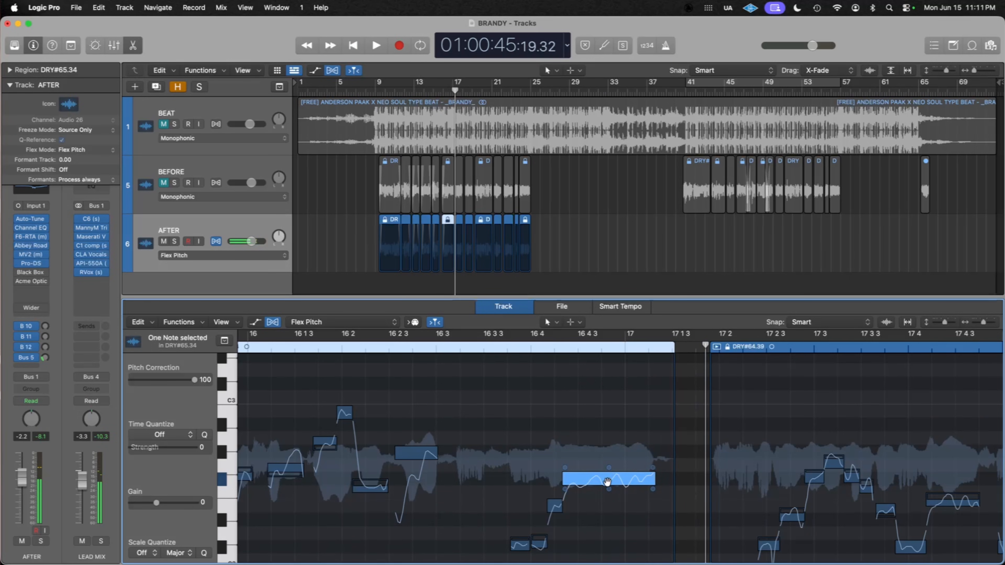
Reduce the vibrato of the long note after 16 4 slightly and play the phrase from about 16 3.
mouse_move(609, 489)
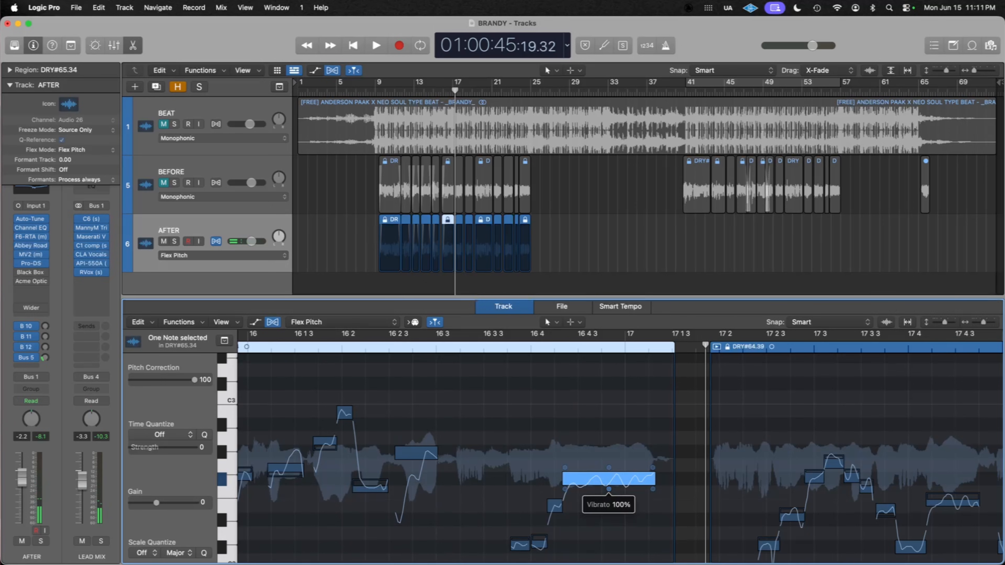
drag(609, 489, 609, 490)
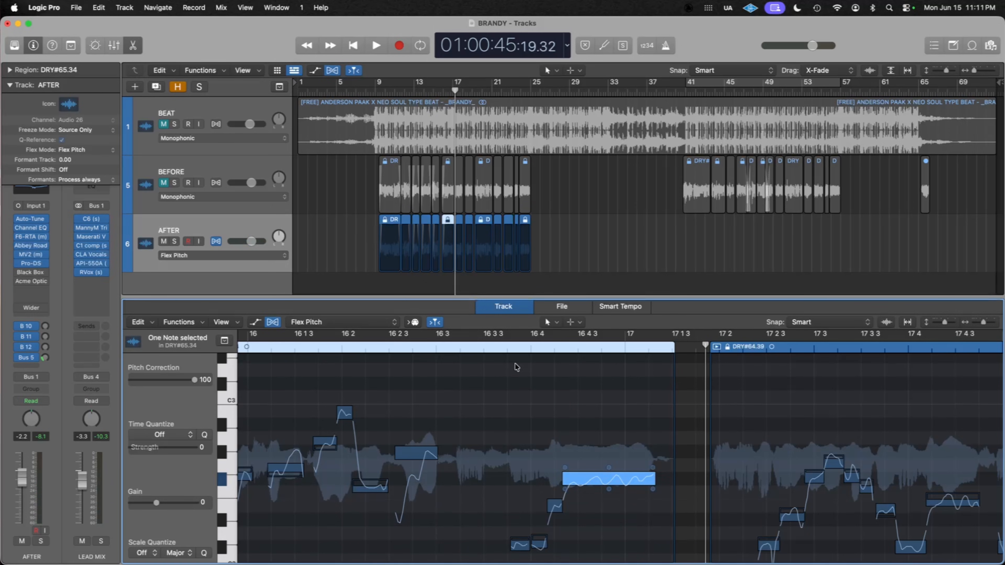
click(495, 347)
drag(485, 355, 452, 384)
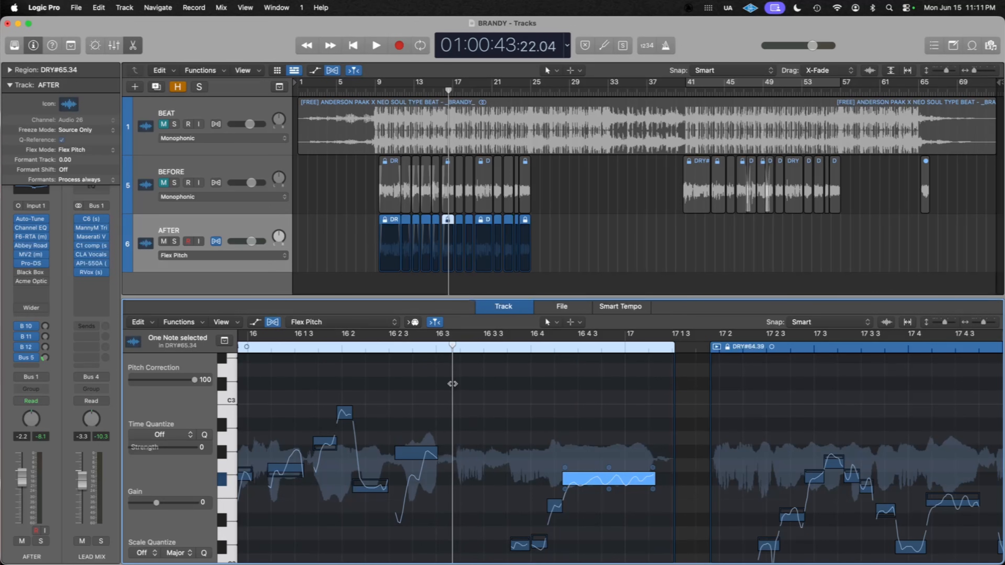
key(space)
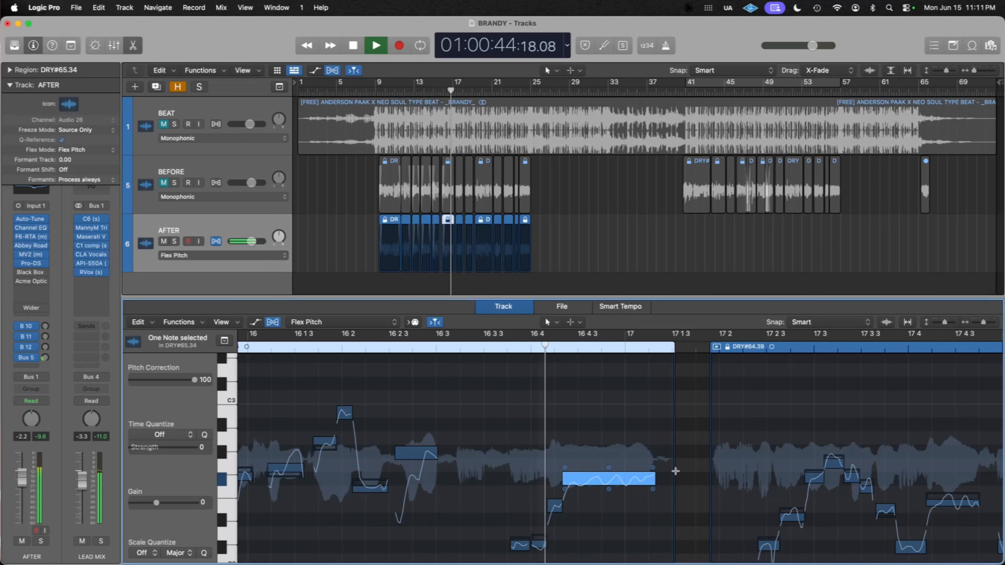
key(space)
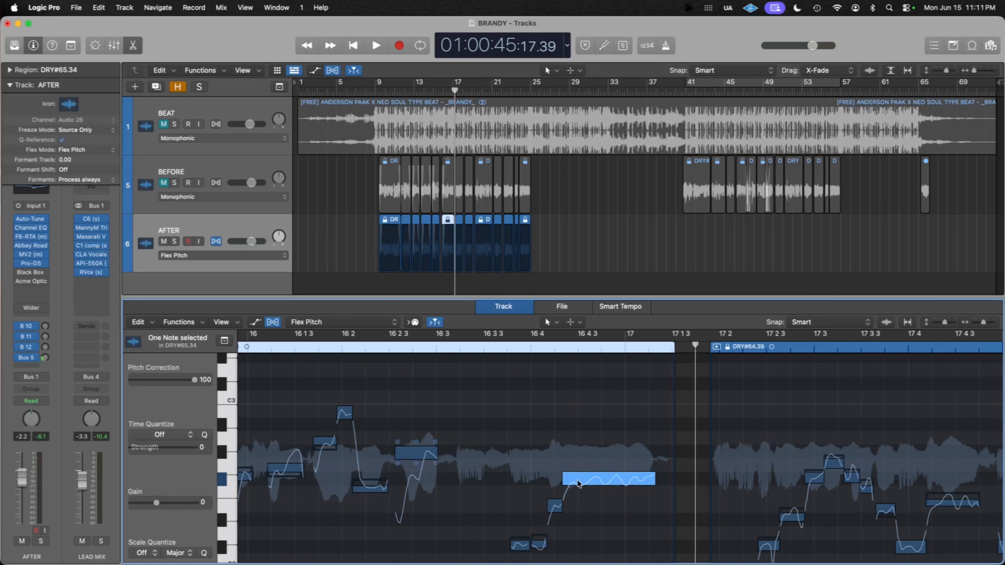
Select all AFTER regions and play the vocal from about 17 1 3 to near the end of region DRY#64.41.
scroll(581, 432, right, 3)
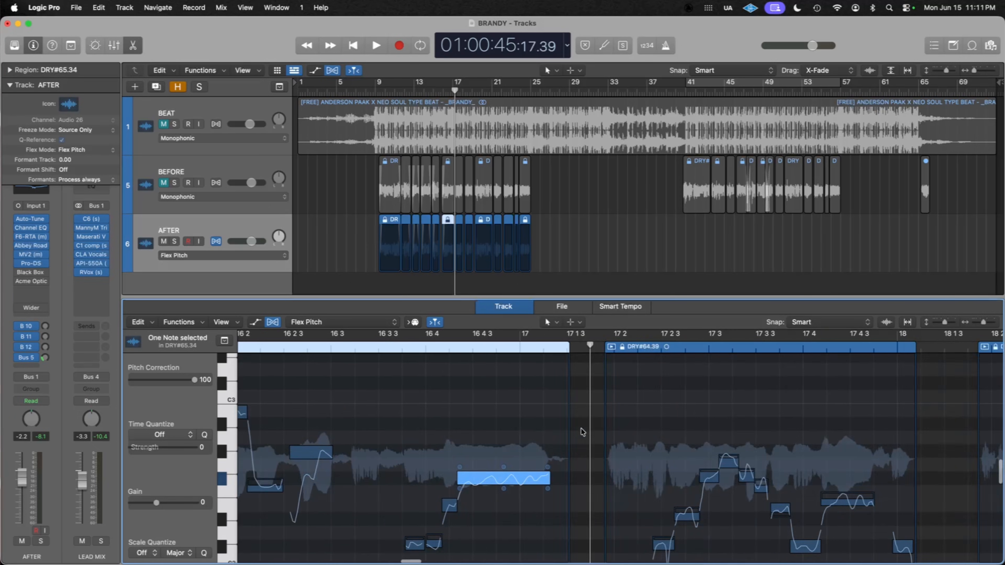
scroll(582, 431, right, 2)
scroll(589, 417, down, 5)
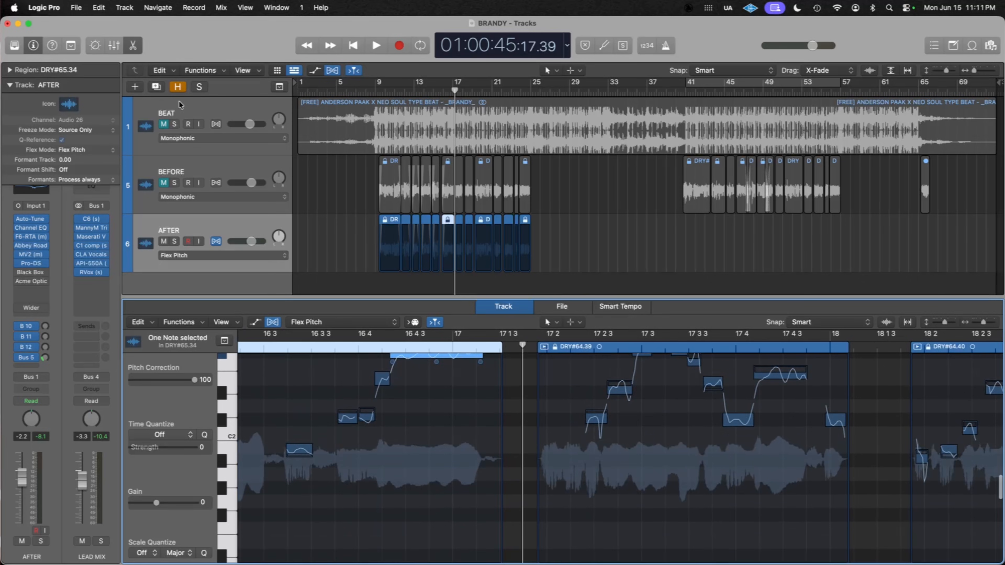
click(177, 90)
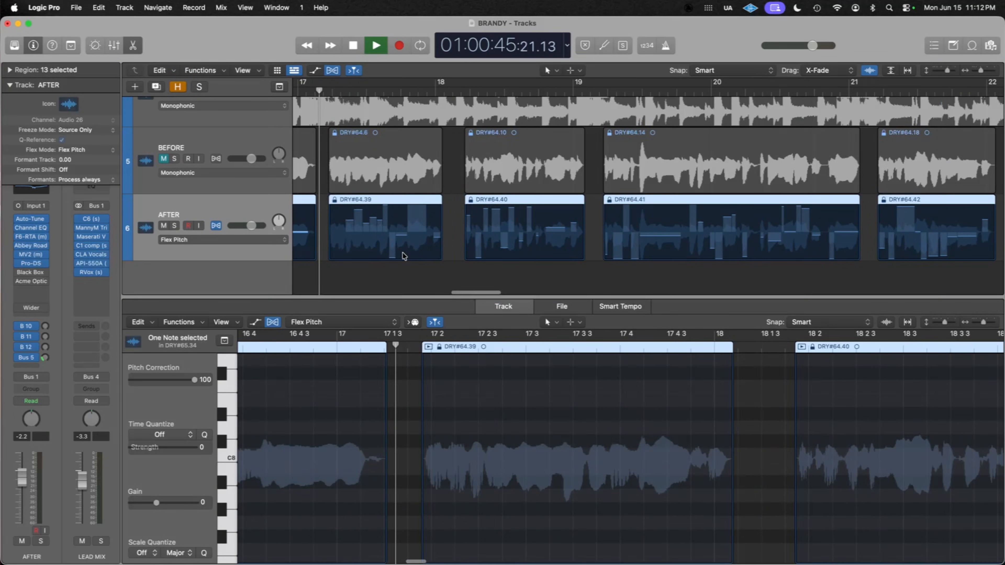
scroll(605, 388, down, 8)
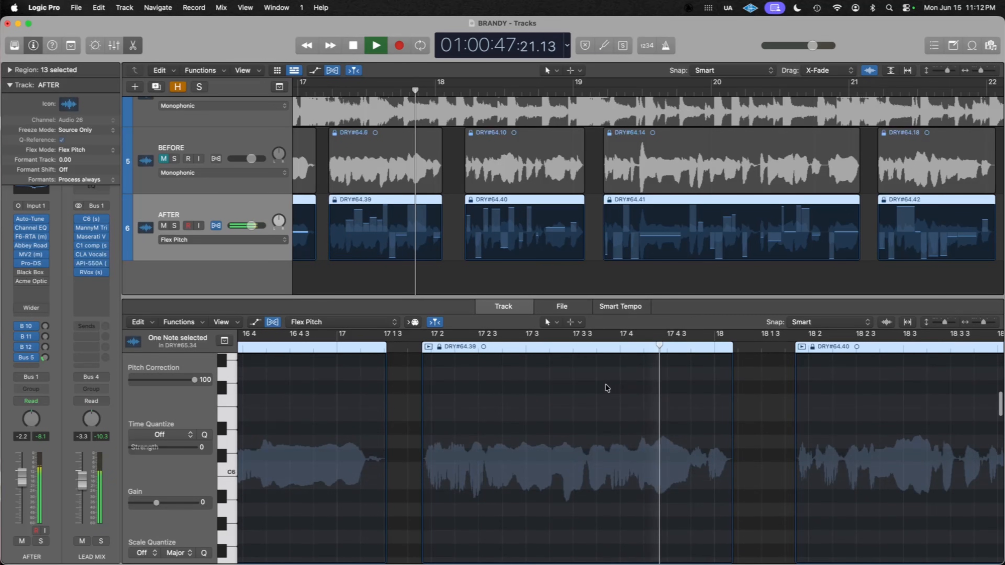
scroll(605, 387, down, 12)
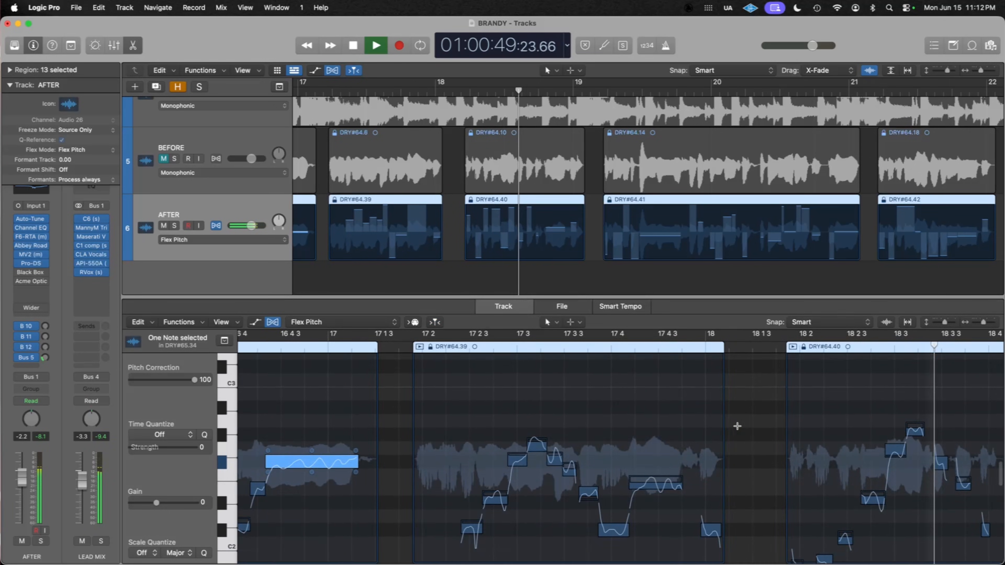
scroll(737, 426, down, 4)
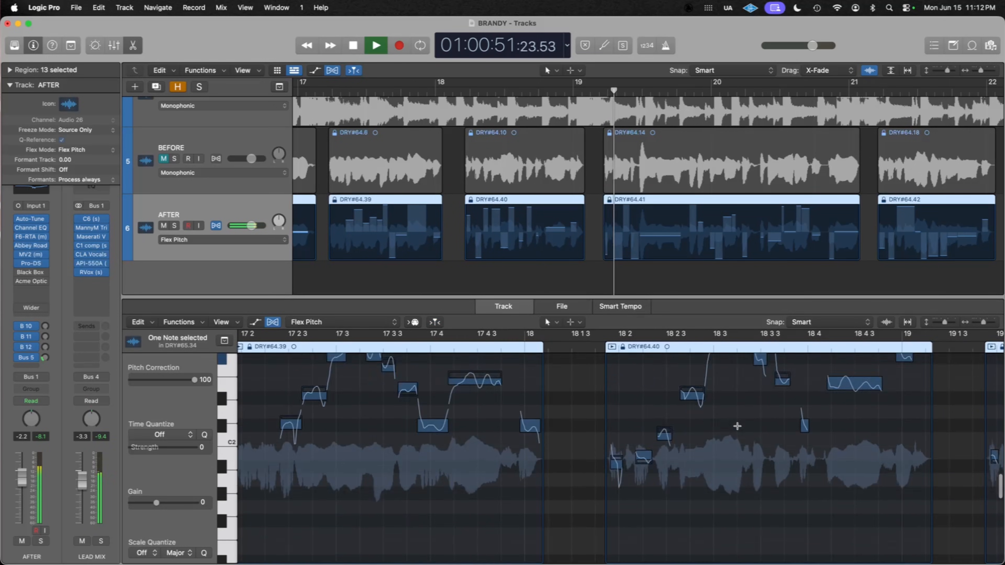
scroll(736, 425, up, 2)
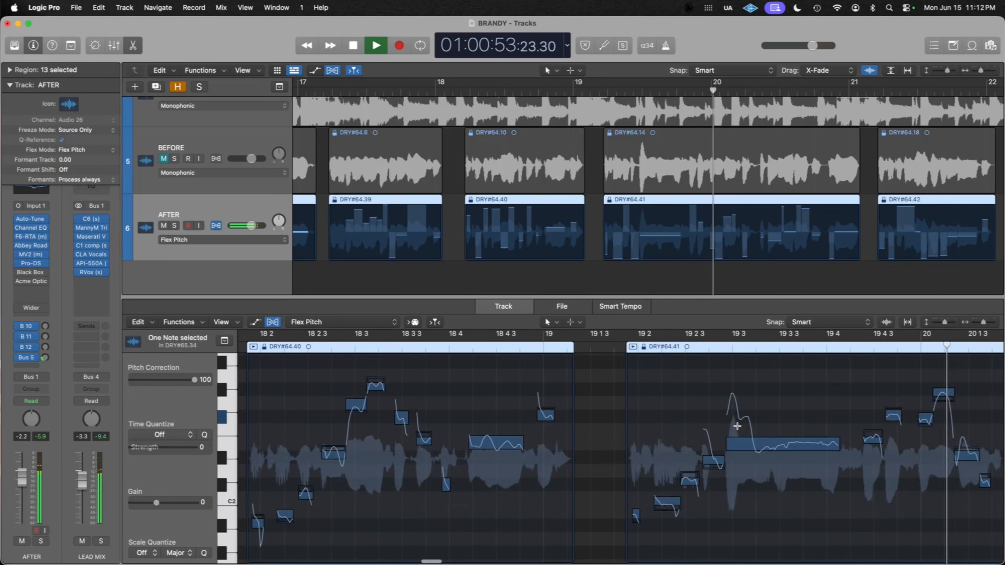
scroll(737, 426, up, 3)
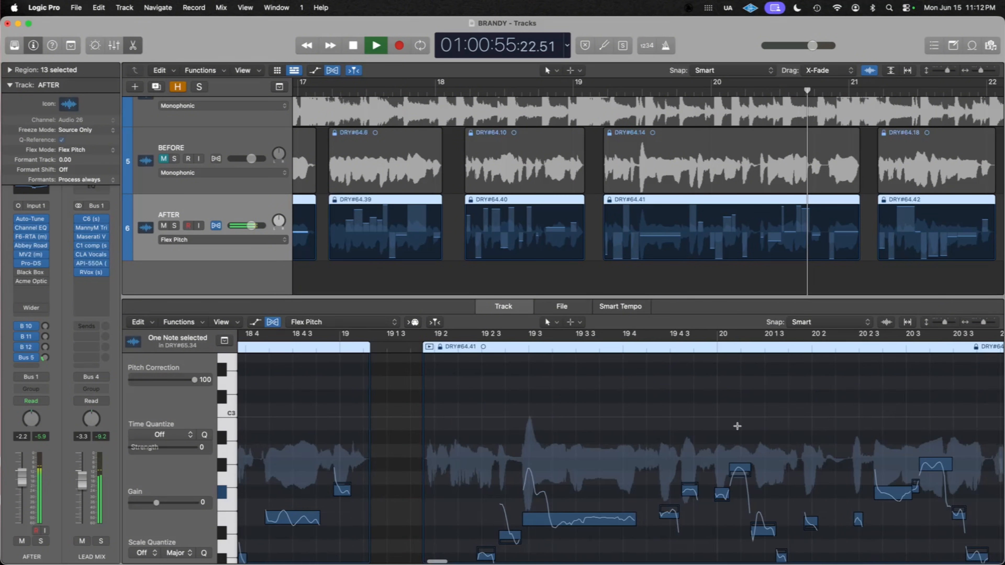
key(space)
Replay the last phrase of region DRY#64.41 from about 20 4 until just past the region's end.
scroll(815, 416, right, 5)
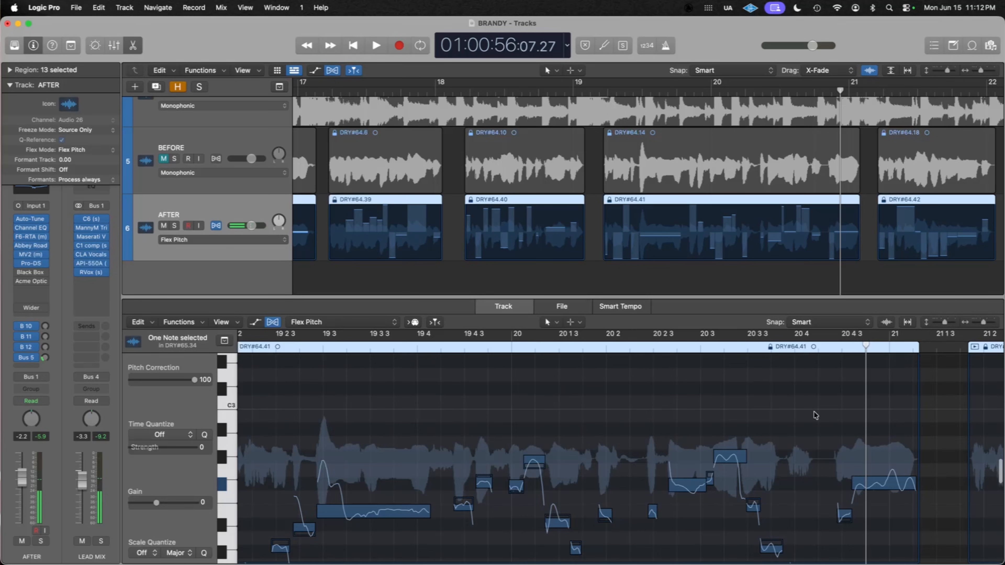
scroll(815, 415, right, 3)
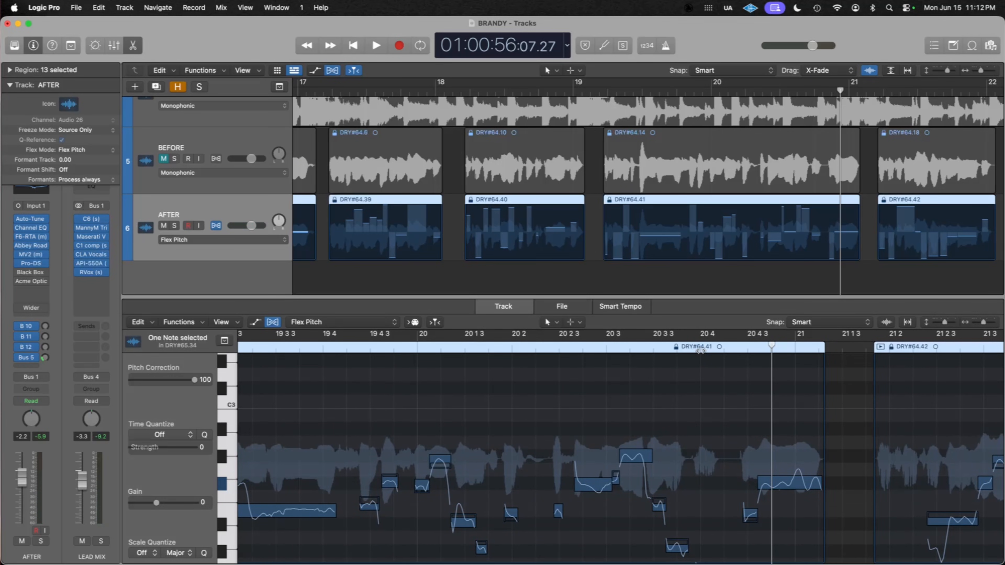
click(701, 350)
key(space)
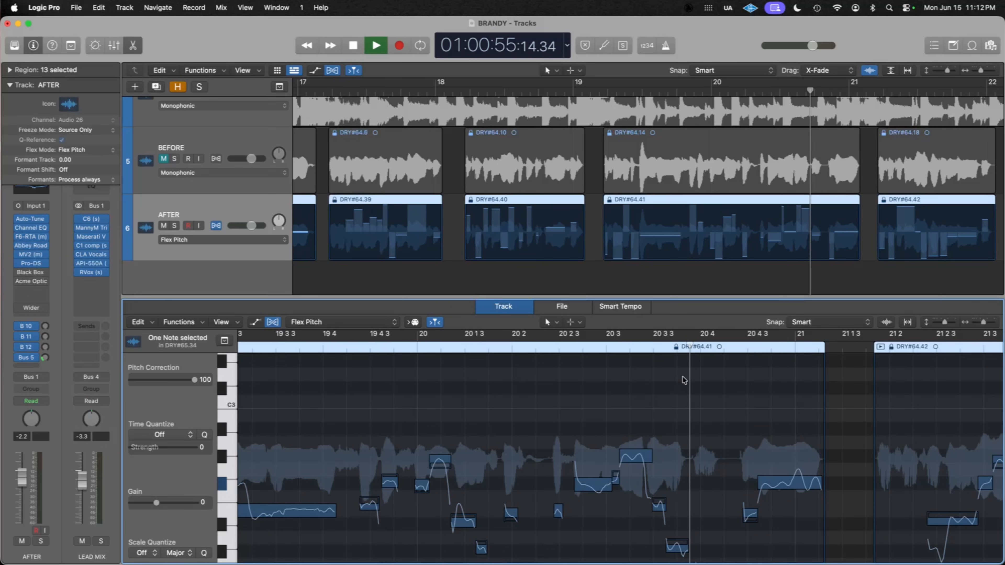
key(space)
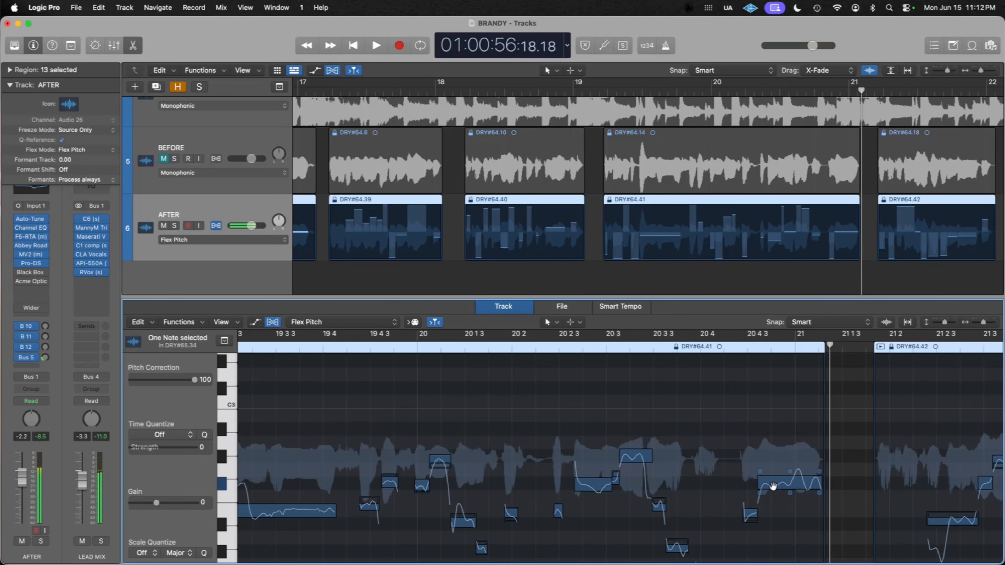
Snap the last long note of region DRY#64.41 to perfect pitch with 72% vibrato, and play the phrase from about 20 3 3.
click(773, 486)
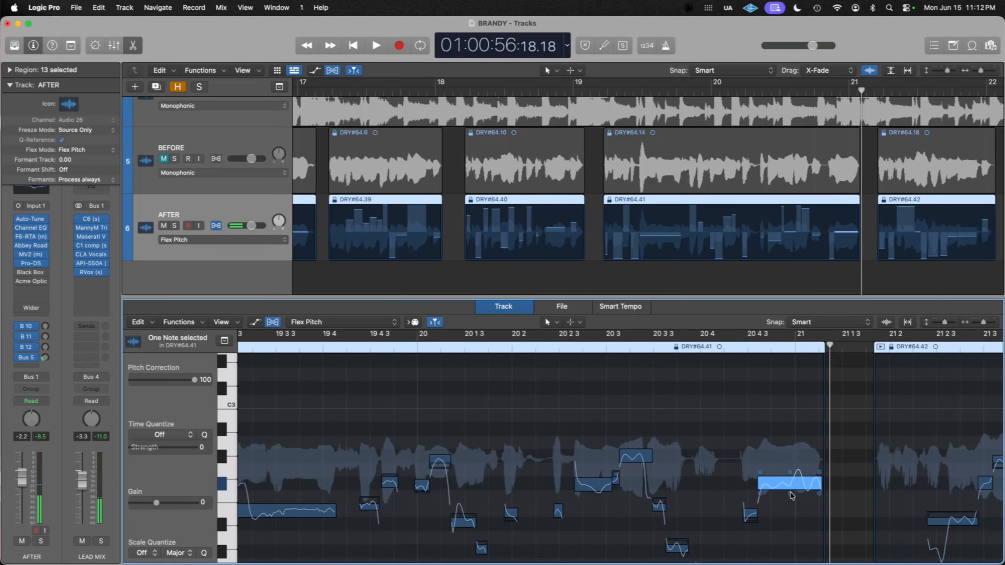
drag(789, 495, 790, 500)
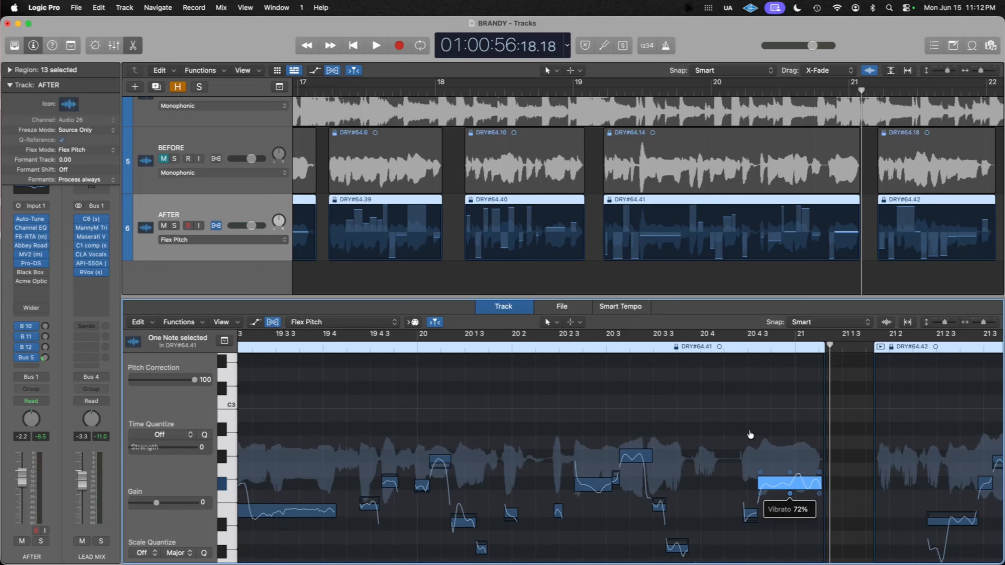
click(662, 347)
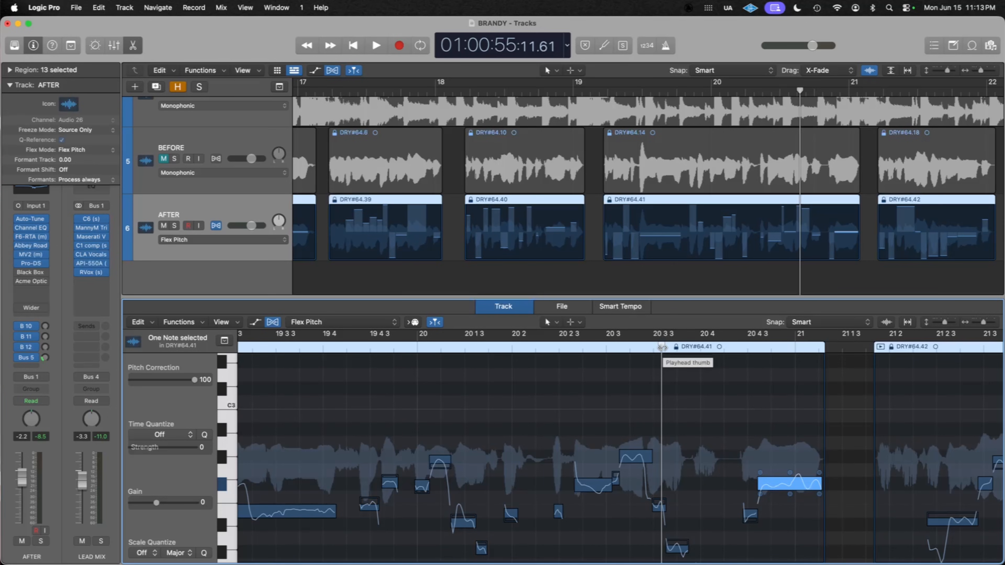
key(space)
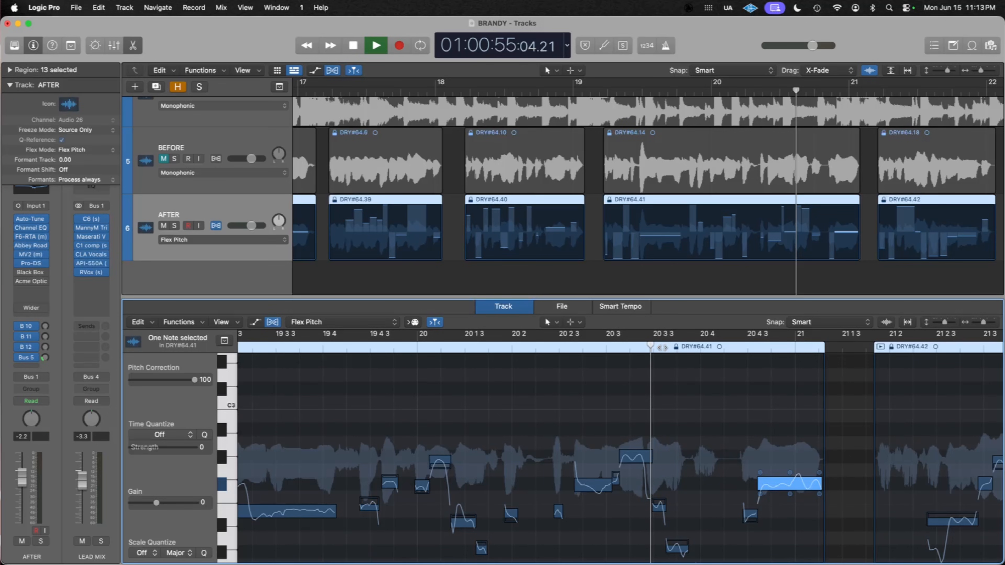
key(space)
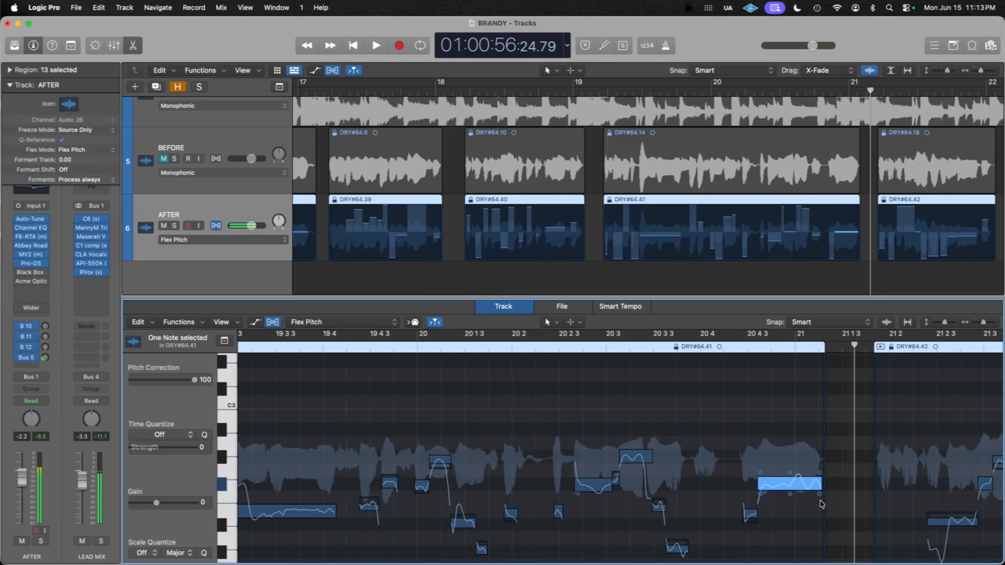
Snap the short note just before the last long note of region DRY#64.41 to perfect pitch and replay the phrase from about 20 4.
click(747, 516)
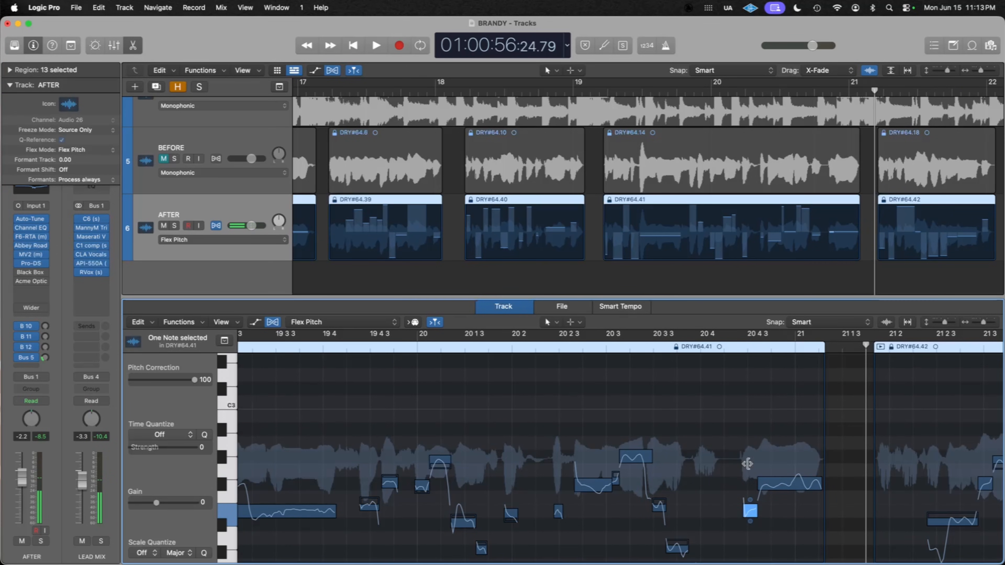
click(685, 348)
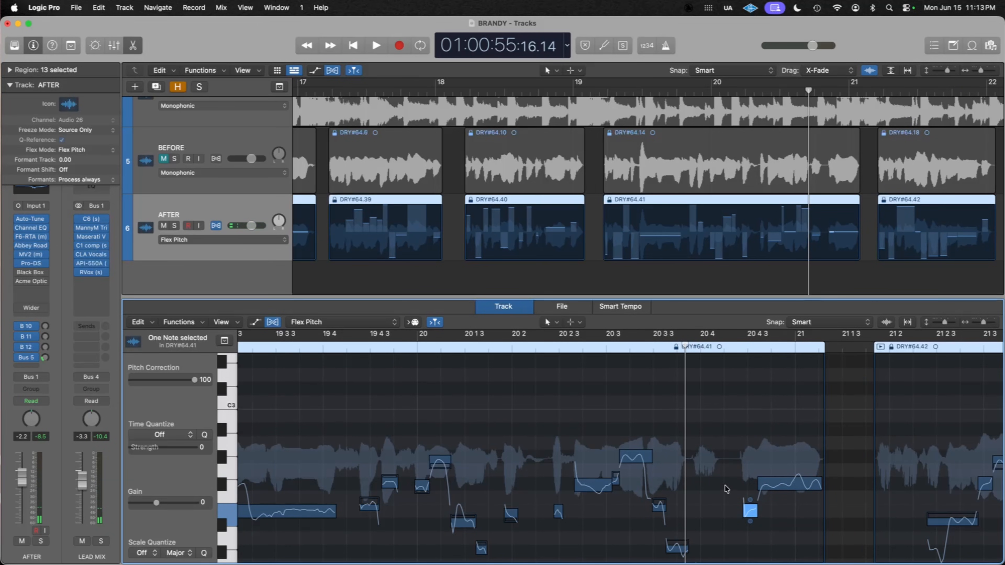
scroll(744, 526, down, 3)
scroll(751, 519, right, 3)
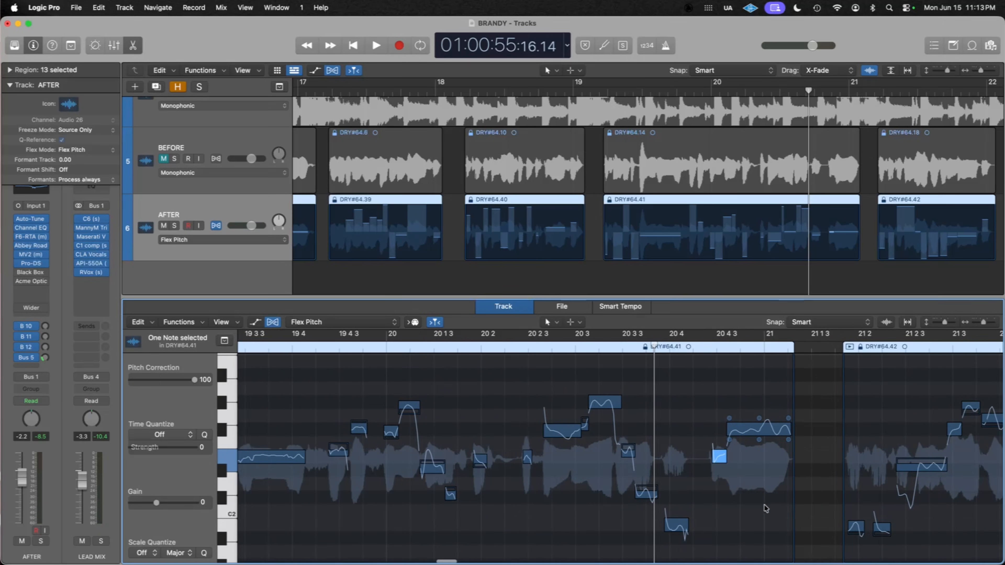
key(space)
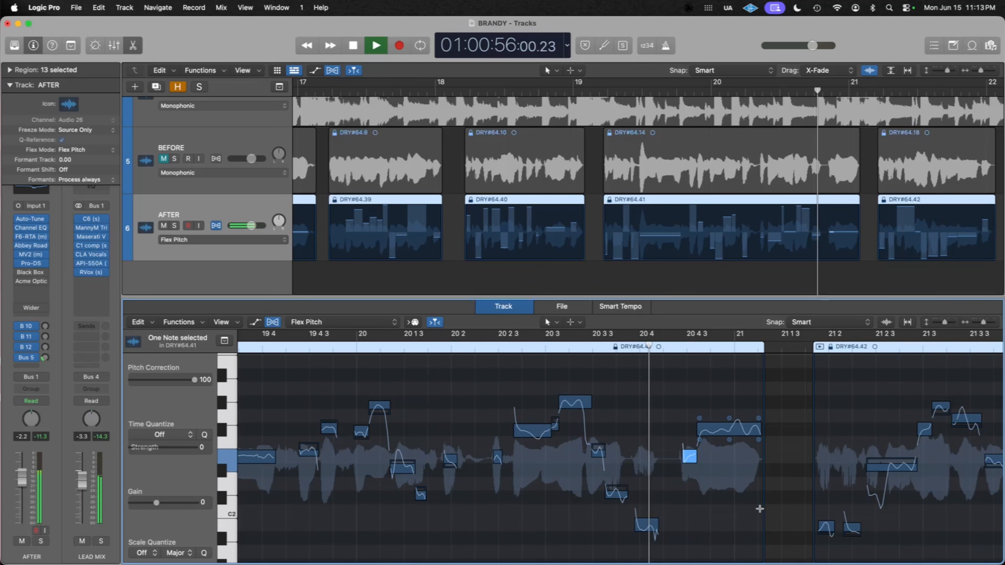
key(space)
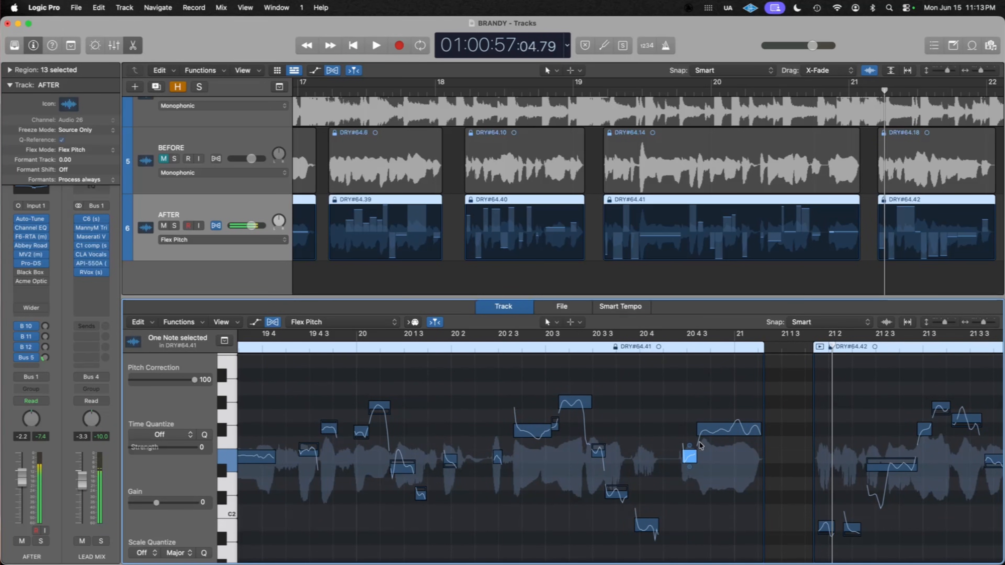
Set the starting pitch drift of the last long note in DRY#64.41 to -0.20 and play the vocal on into region DRY#64.43.
click(700, 420)
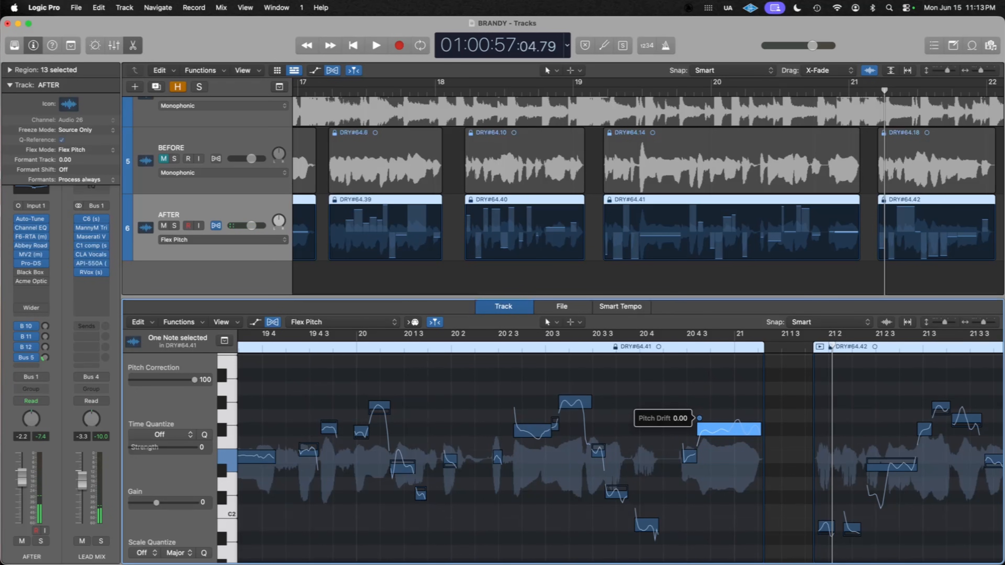
drag(699, 417, 700, 419)
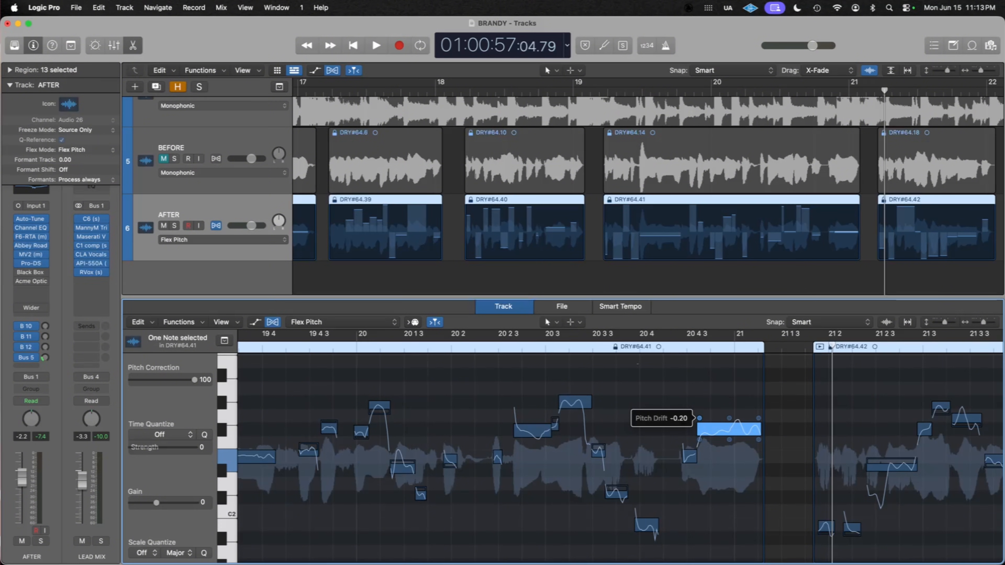
click(615, 348)
key(space)
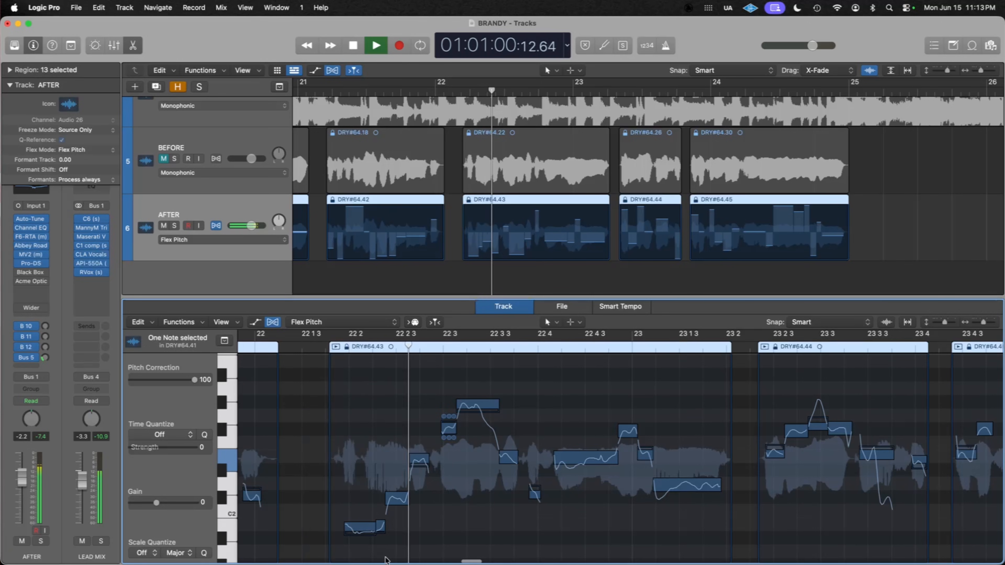
key(space)
Snap the two low opening notes of region DRY#64.43 to perfect pitch at B1 and play the phrase back.
click(397, 498)
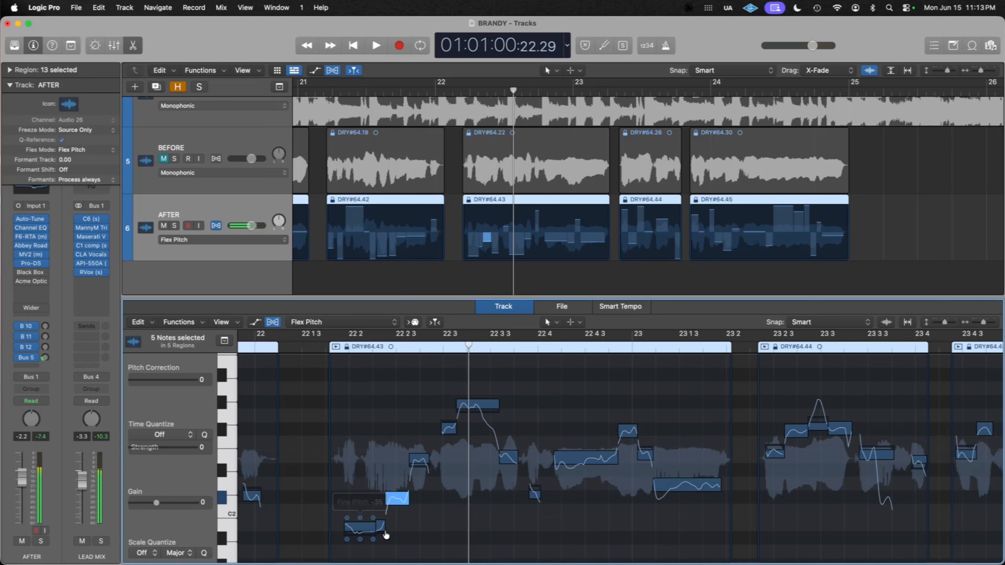
click(400, 548)
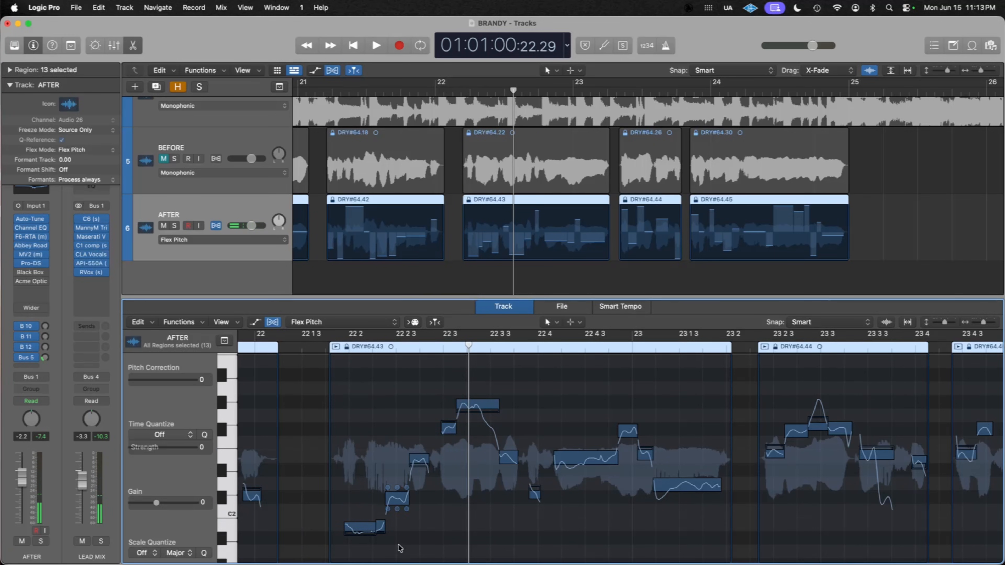
click(358, 527)
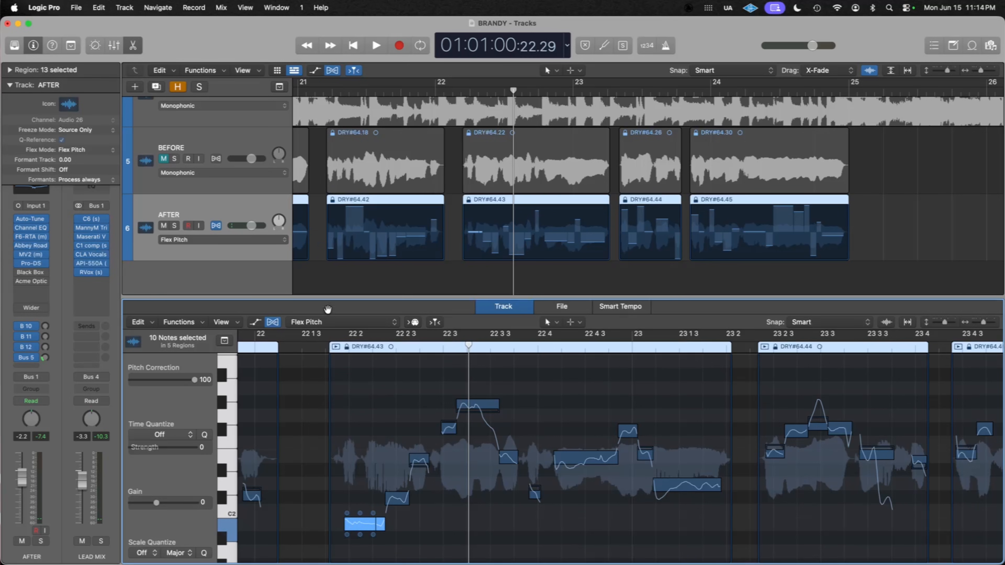
click(317, 337)
key(space)
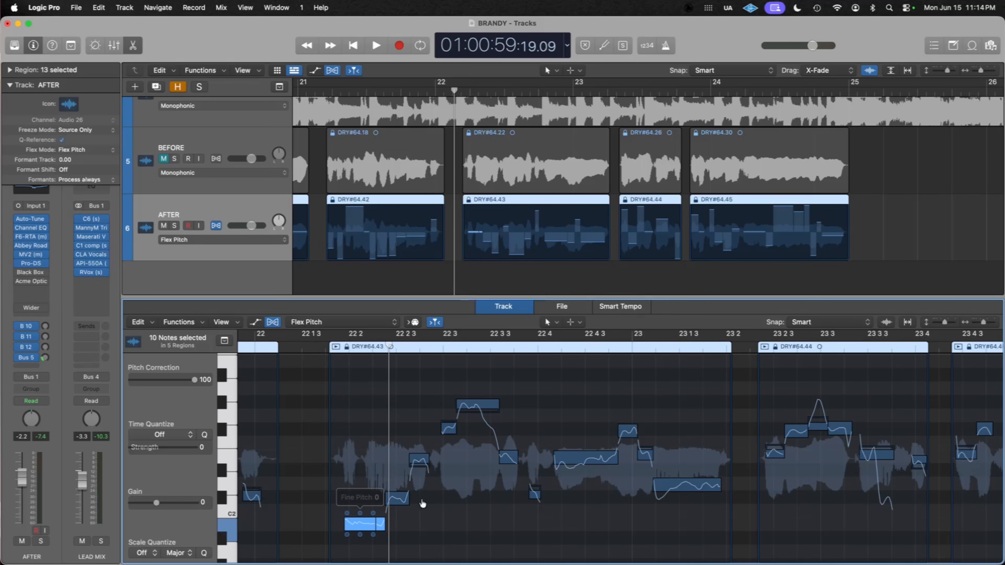
scroll(422, 504, left, 4)
key(space)
key(space)
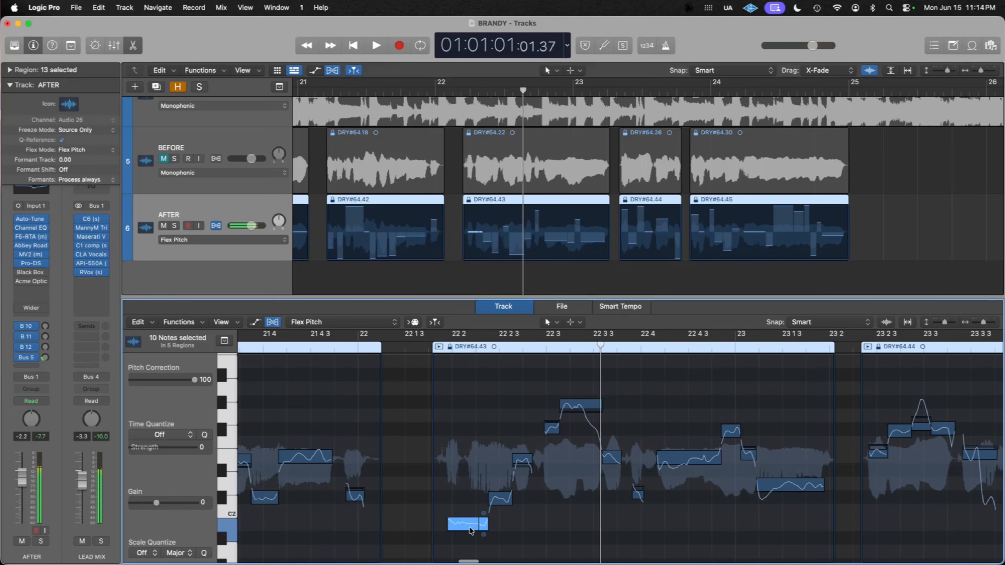
Fine-tune the starting pitch drift of the first low note in region DRY#64.43 and play the vocal from about 22 1 3.
click(466, 526)
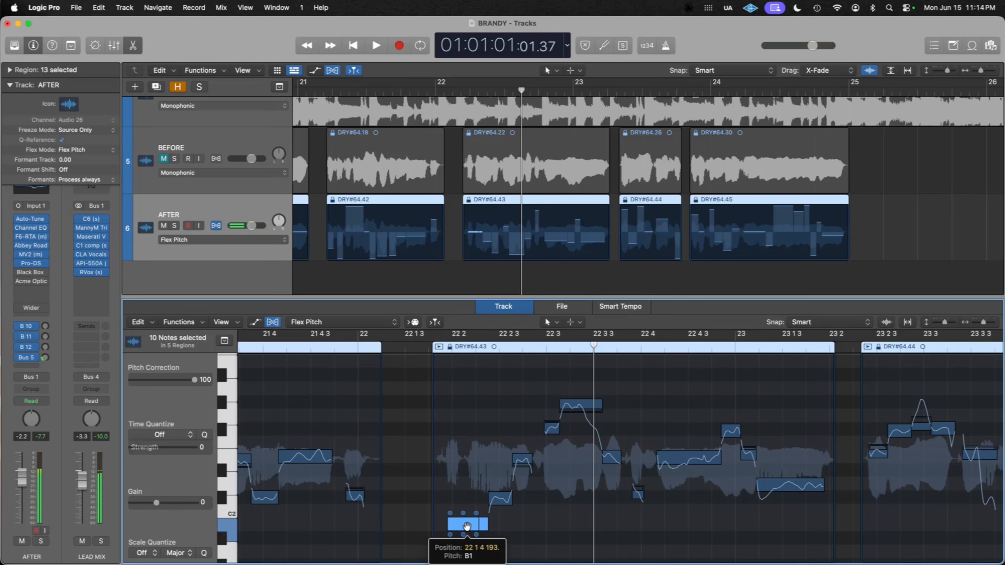
mouse_move(467, 526)
mouse_down()
mouse_move(467, 542)
mouse_move(466, 528)
mouse_up()
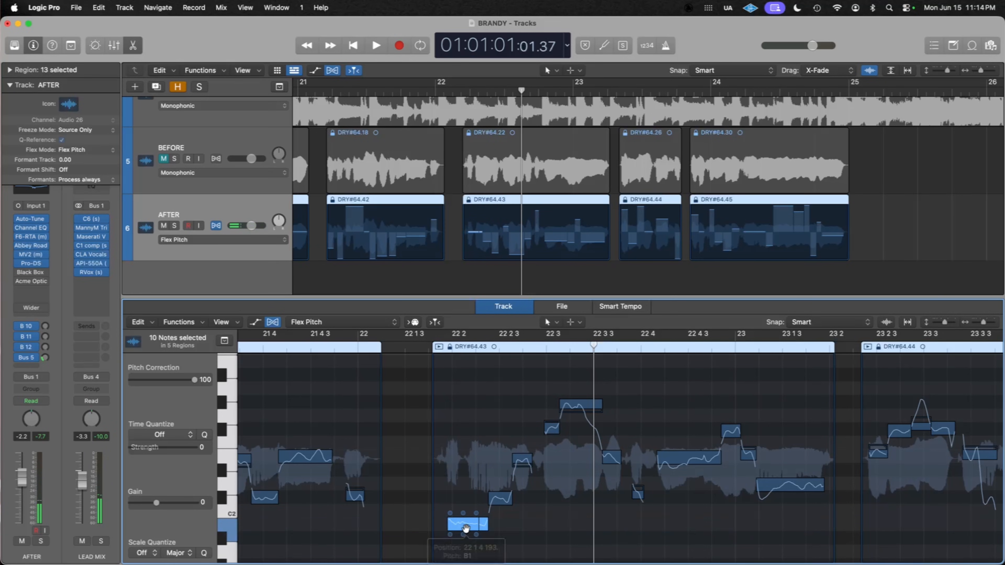
click(461, 503)
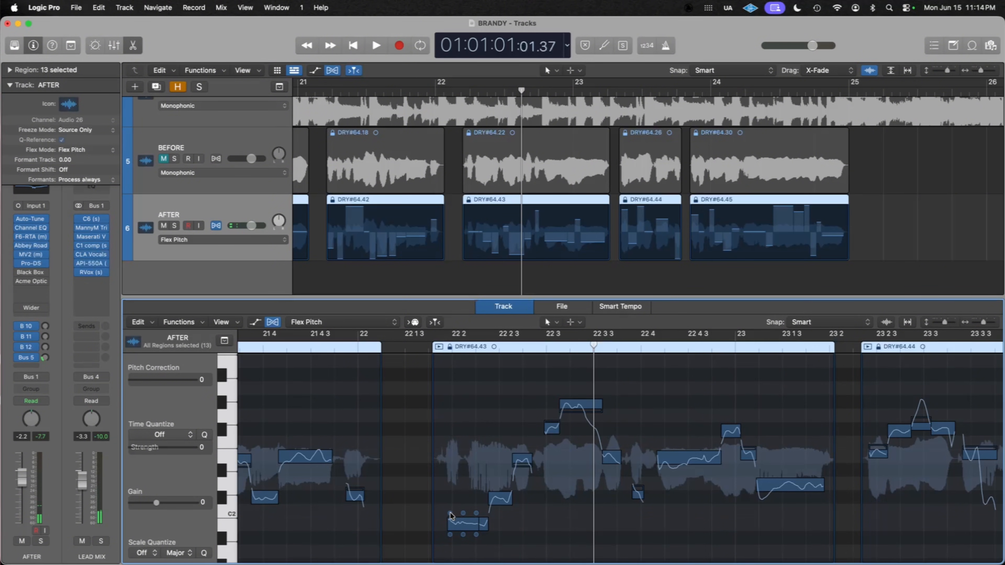
click(450, 513)
drag(450, 514, 450, 514)
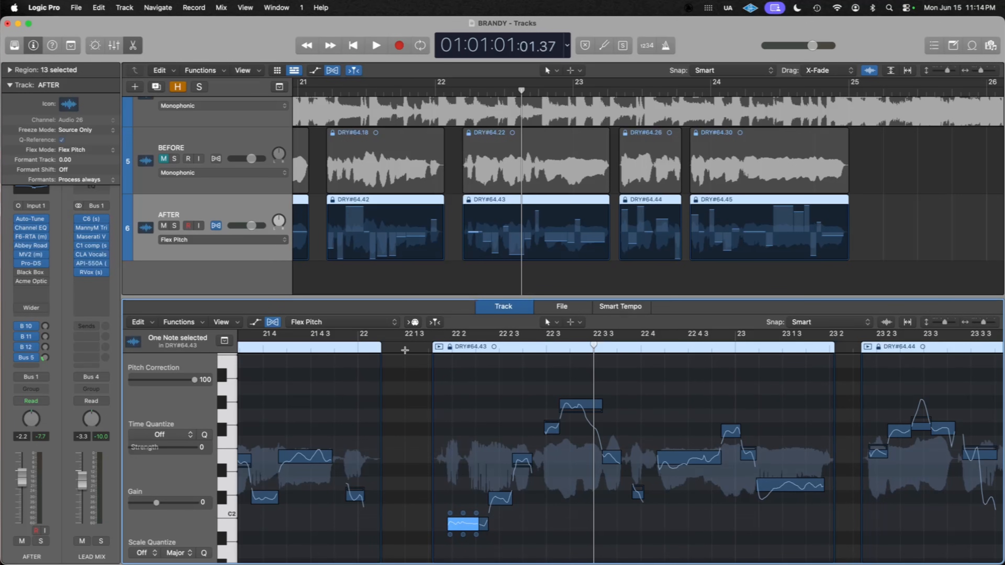
click(404, 350)
key(space)
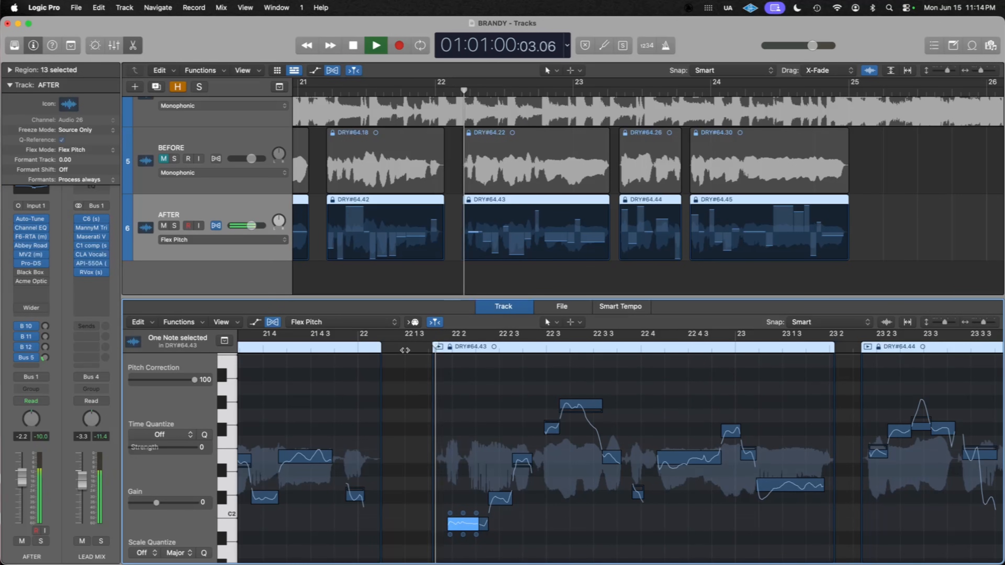
Set the vibrato of the first low note in region DRY#64.43 to 80% and play the phrase back.
key(space)
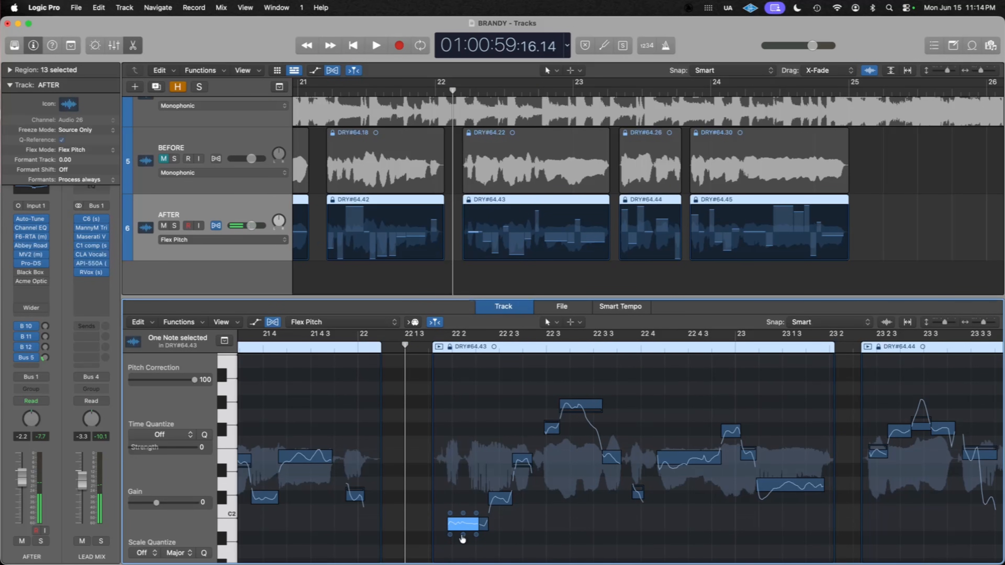
mouse_move(464, 536)
drag(463, 535, 463, 537)
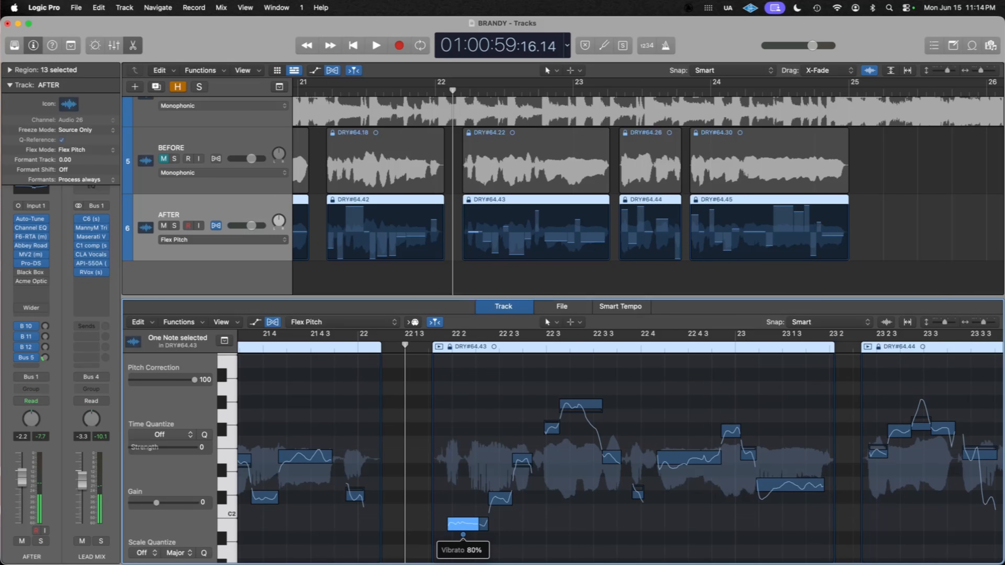
drag(464, 535, 463, 535)
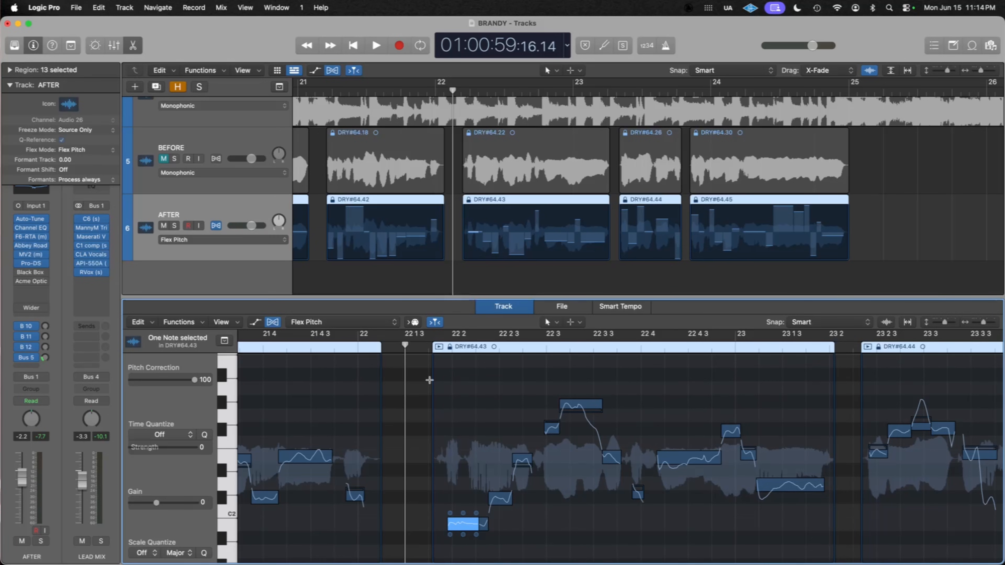
key(space)
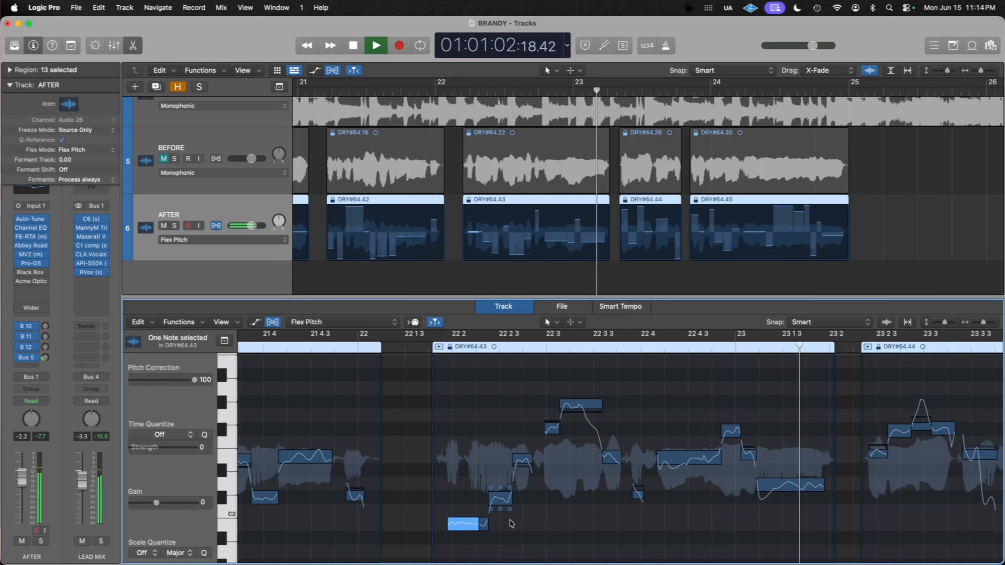
key(space)
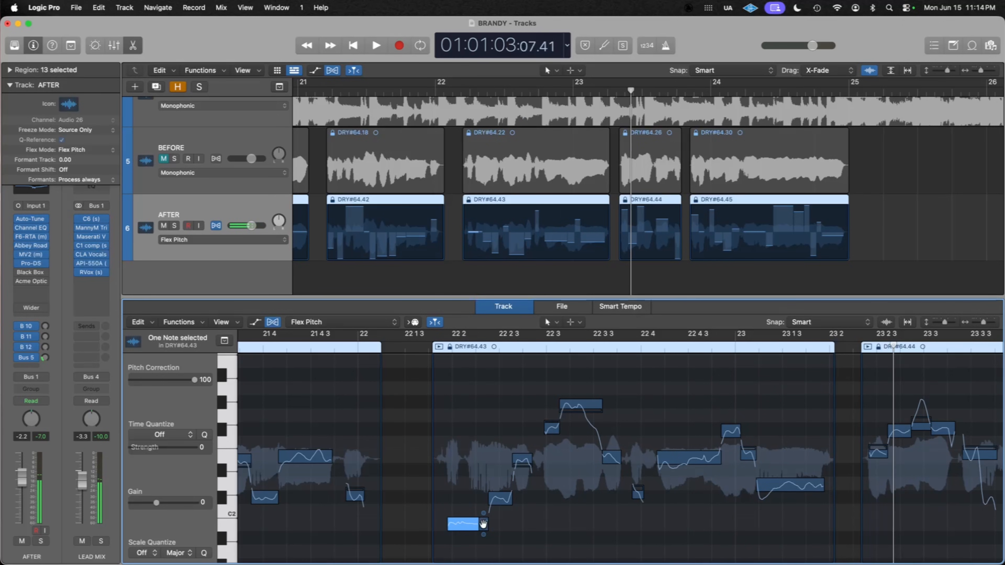
Set the ending pitch drift of the second low note in region DRY#64.43 to -0.24 and replay the vocal from before the region.
click(482, 524)
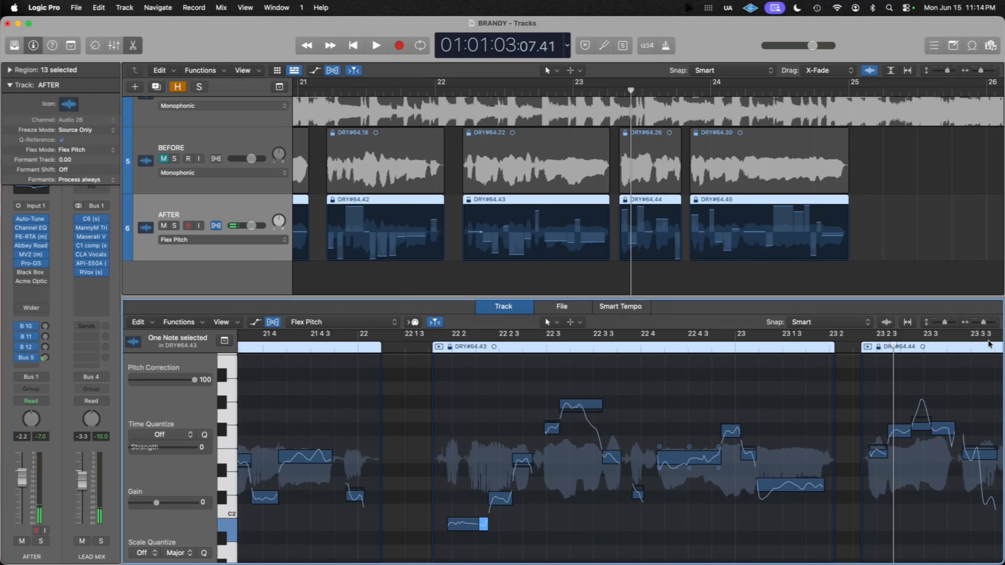
drag(985, 323, 988, 323)
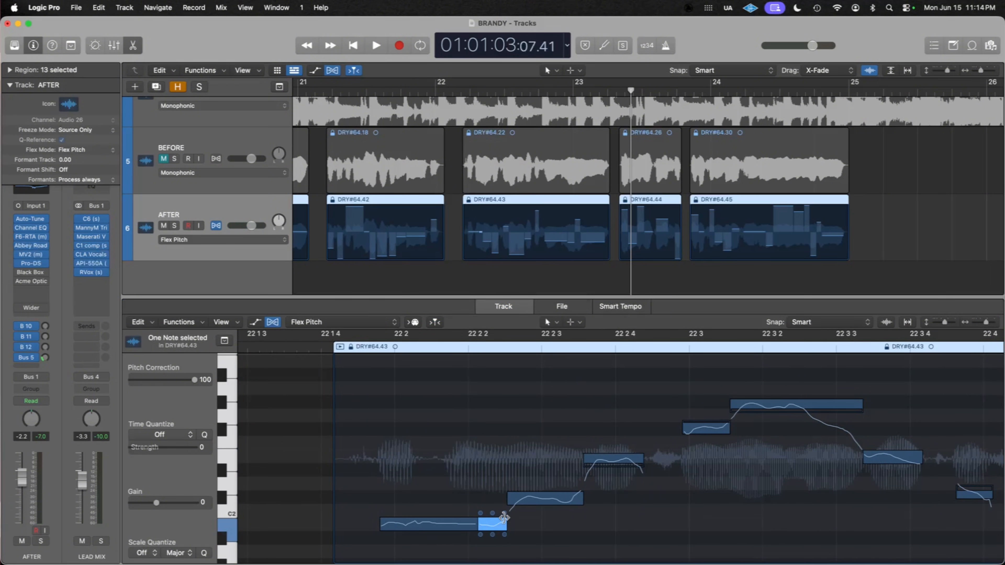
mouse_move(507, 519)
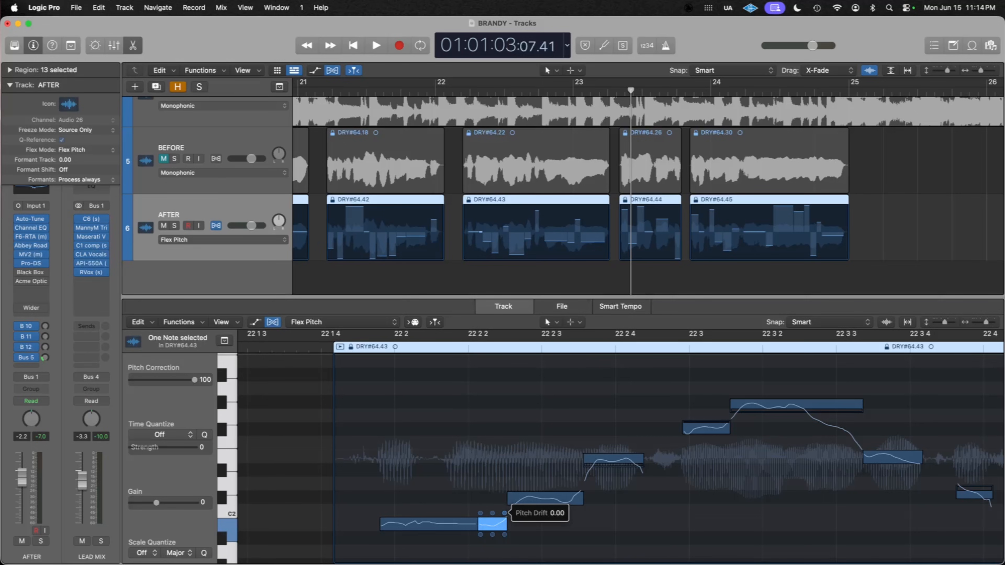
drag(508, 519, 507, 524)
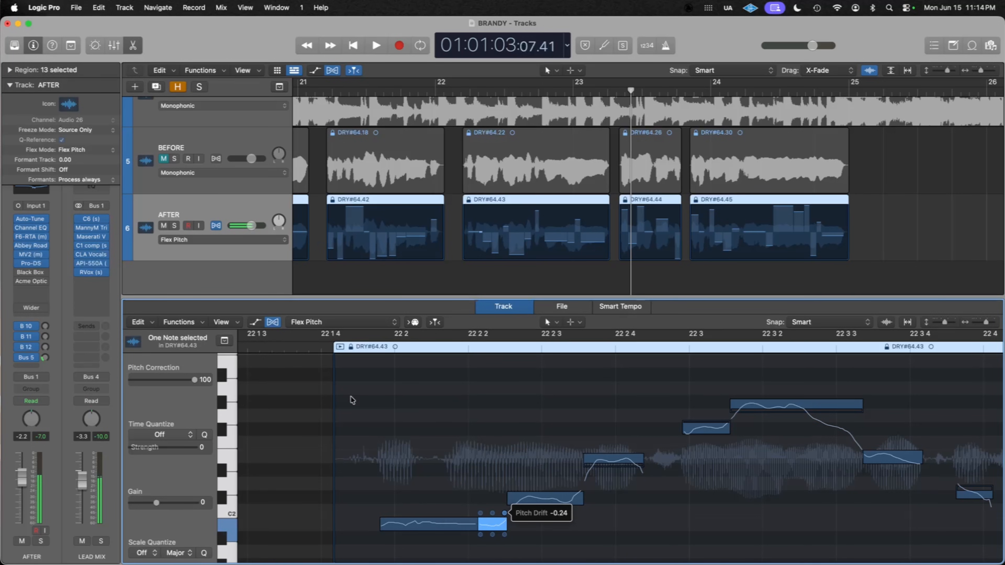
drag(295, 346, 279, 348)
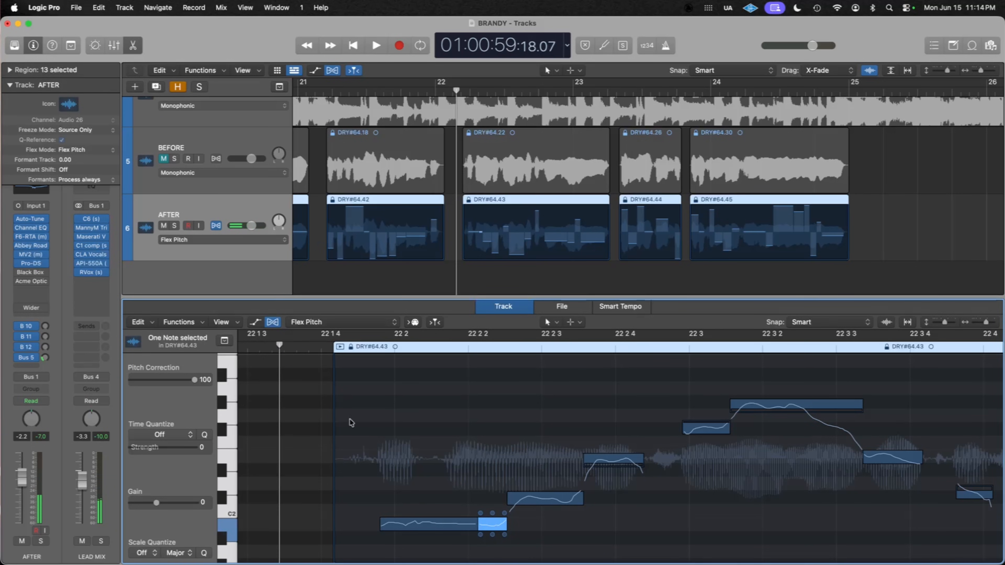
key(space)
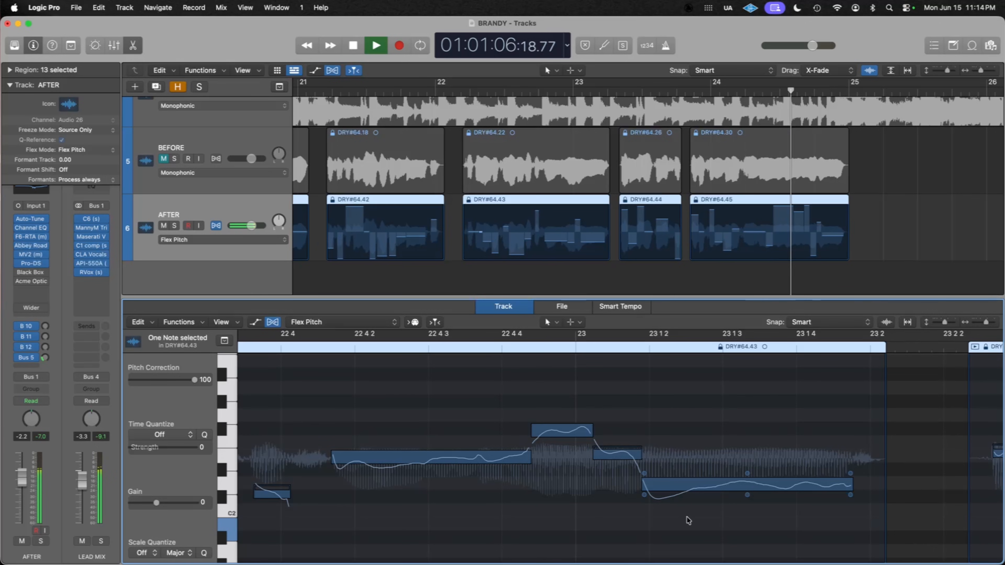
key(space)
Listen to region DRY#64.45 from just before its start to the end of the phrase.
scroll(844, 496, right, 5)
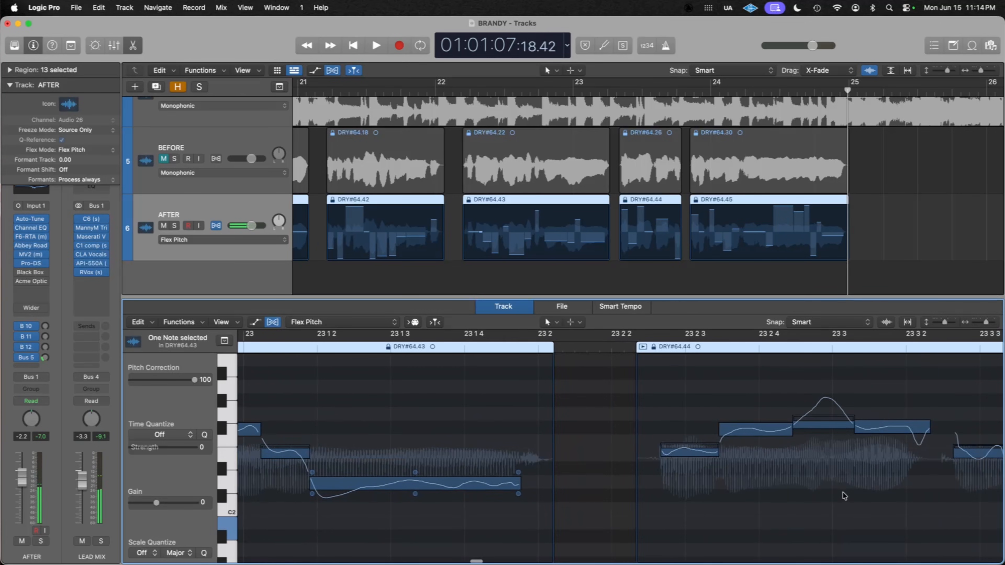
scroll(843, 496, right, 4)
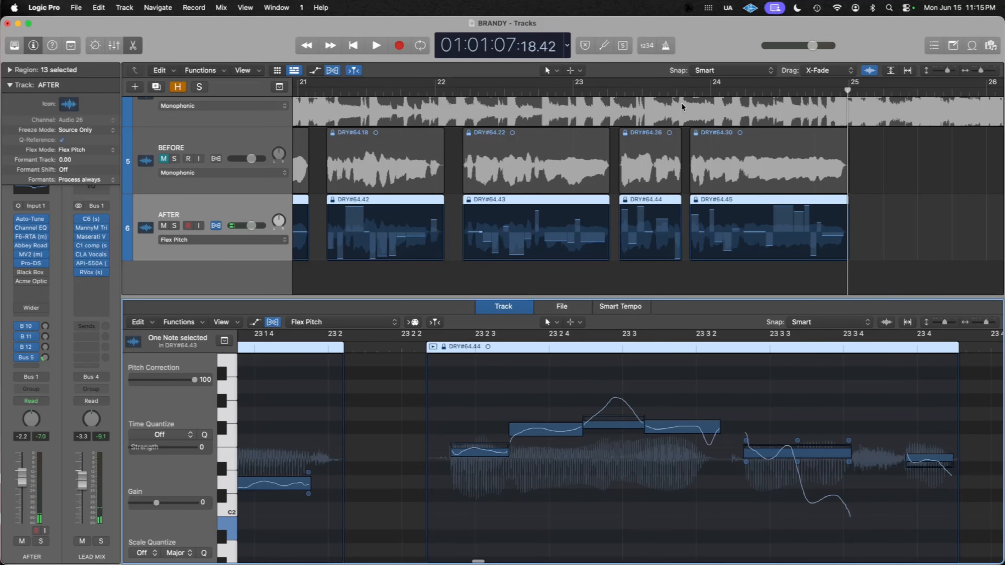
click(687, 92)
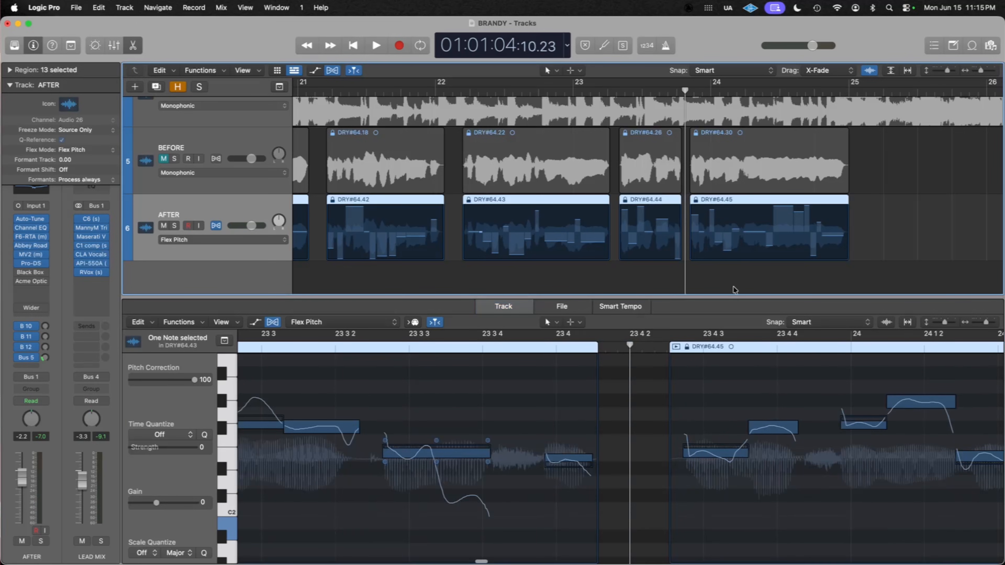
scroll(744, 396, right, 1)
key(space)
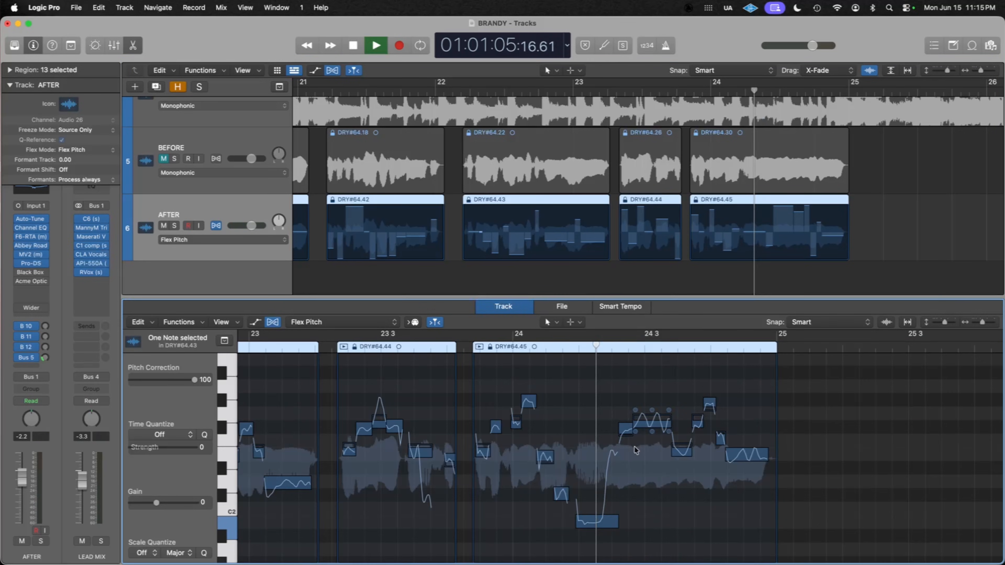
key(space)
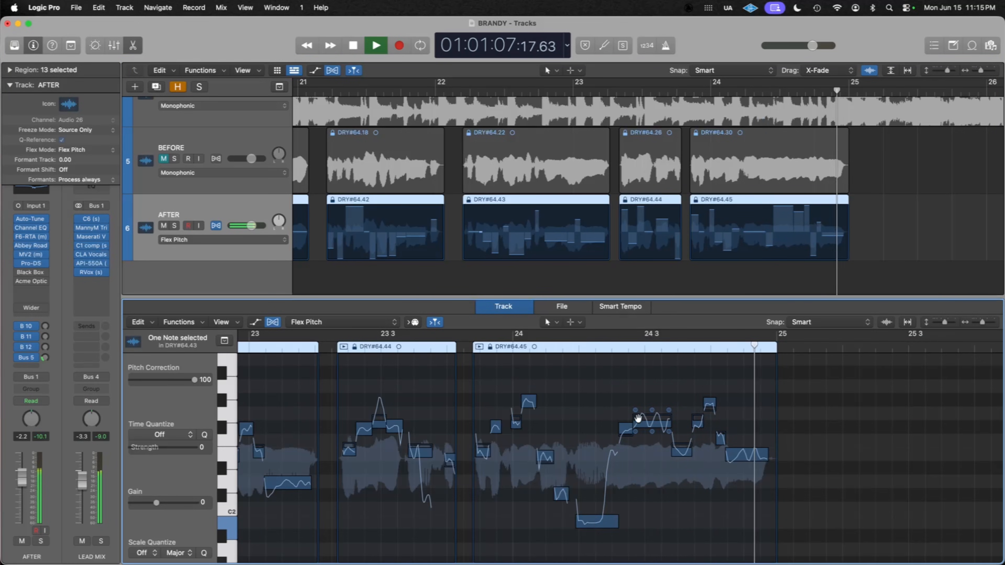
Snap the run of short notes around 24 3 in region DRY#64.45, excluding the last note, to perfect pitch and play it back.
mouse_move(620, 388)
mouse_down()
mouse_move(723, 491)
mouse_move(716, 483)
mouse_up()
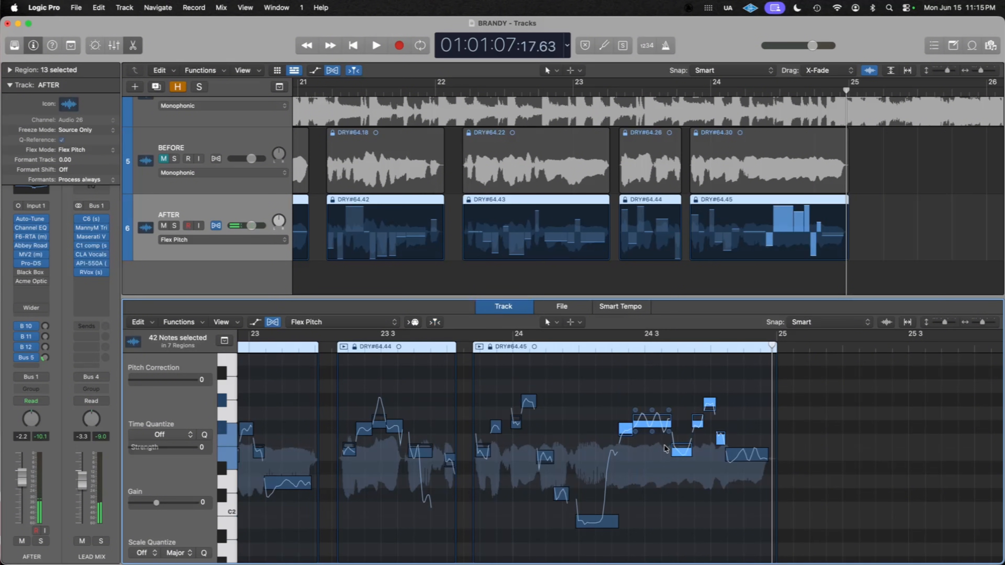
double_click(679, 450)
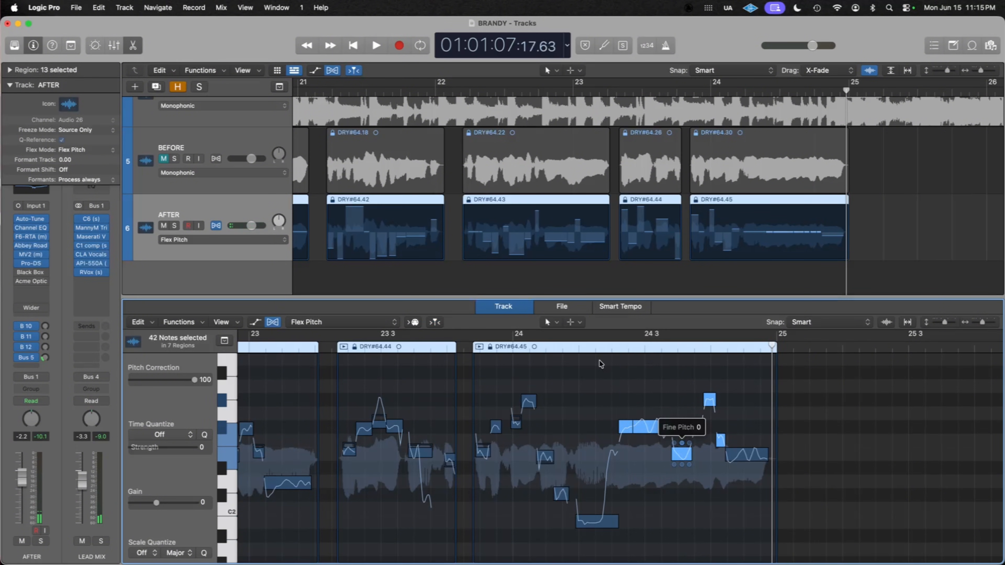
click(596, 346)
key(space)
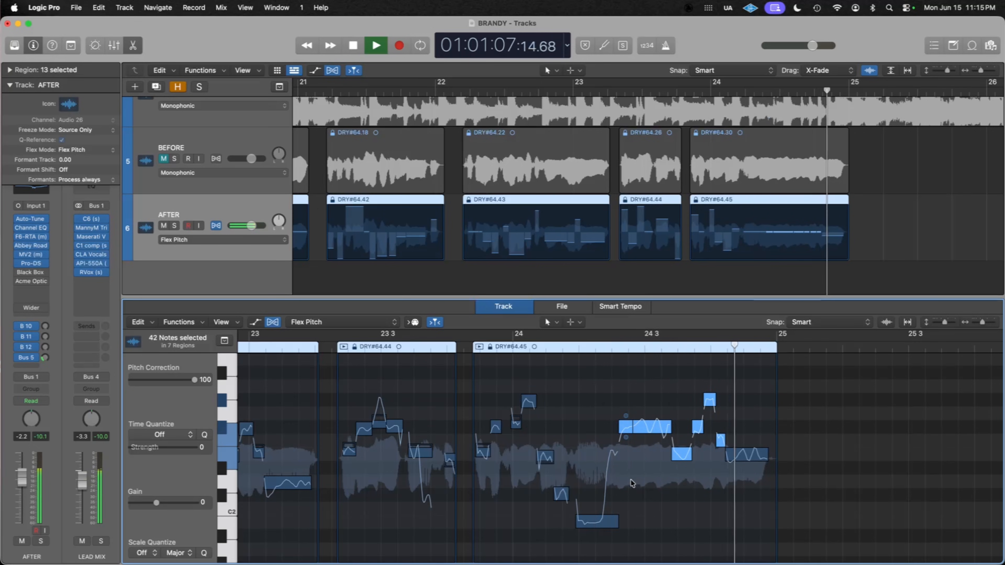
click(625, 402)
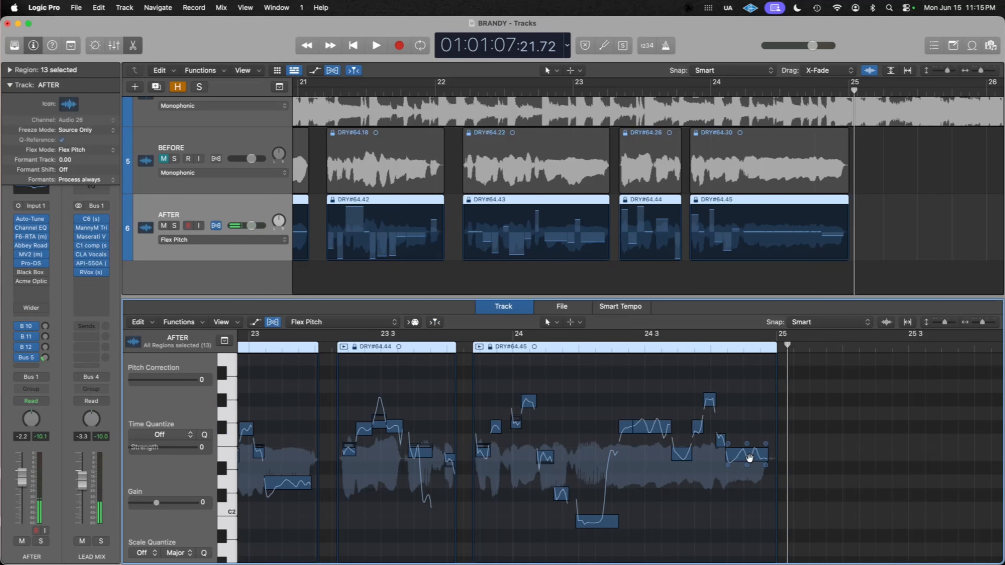
Set the vibrato of the last note in region DRY#64.45 to 60% and replay the ending.
click(749, 459)
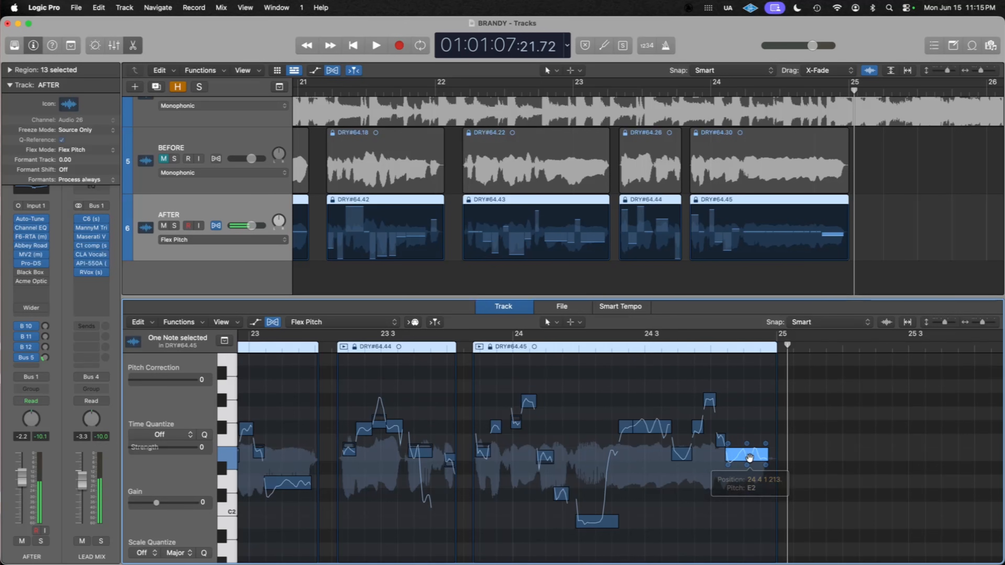
drag(745, 447, 746, 467)
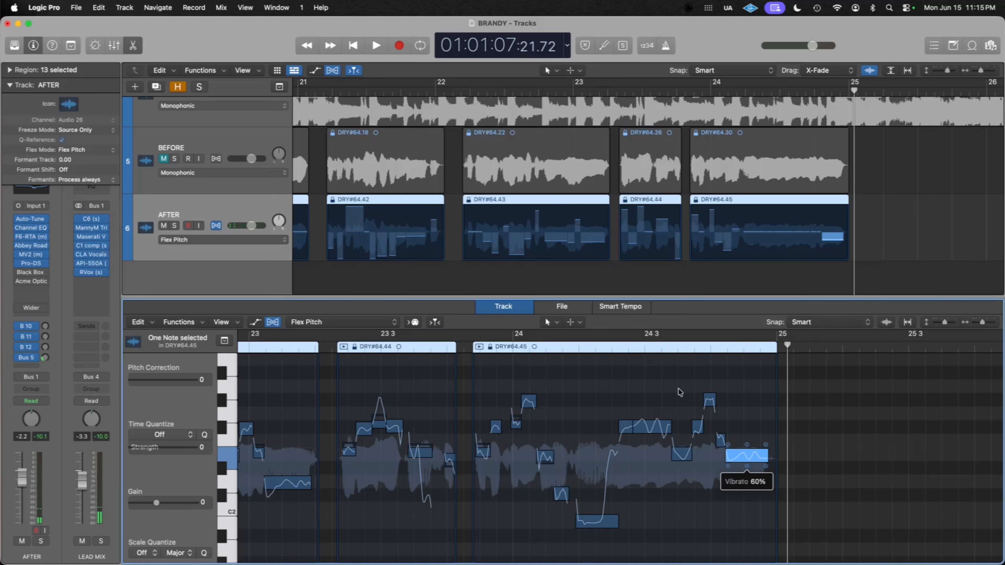
click(608, 350)
key(space)
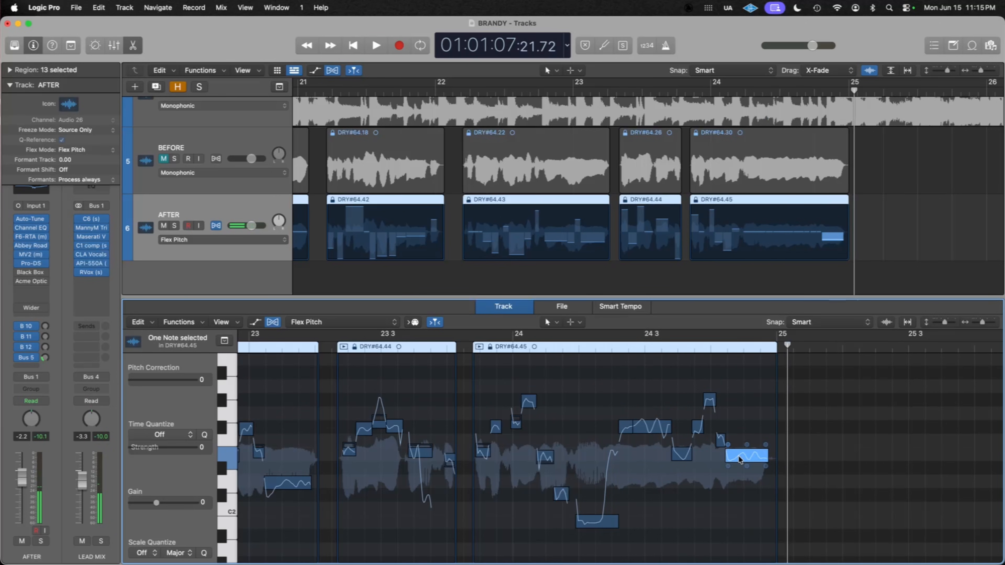
Try the last note of region DRY#64.45 one semitone lower at D#2, undo the move and replay the phrase.
drag(738, 457, 738, 480)
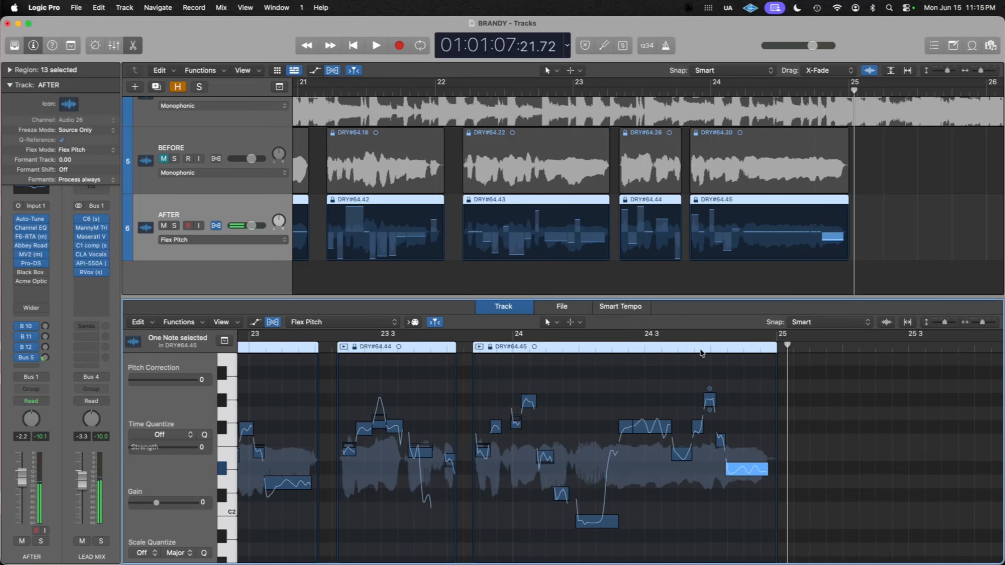
click(694, 358)
key(space)
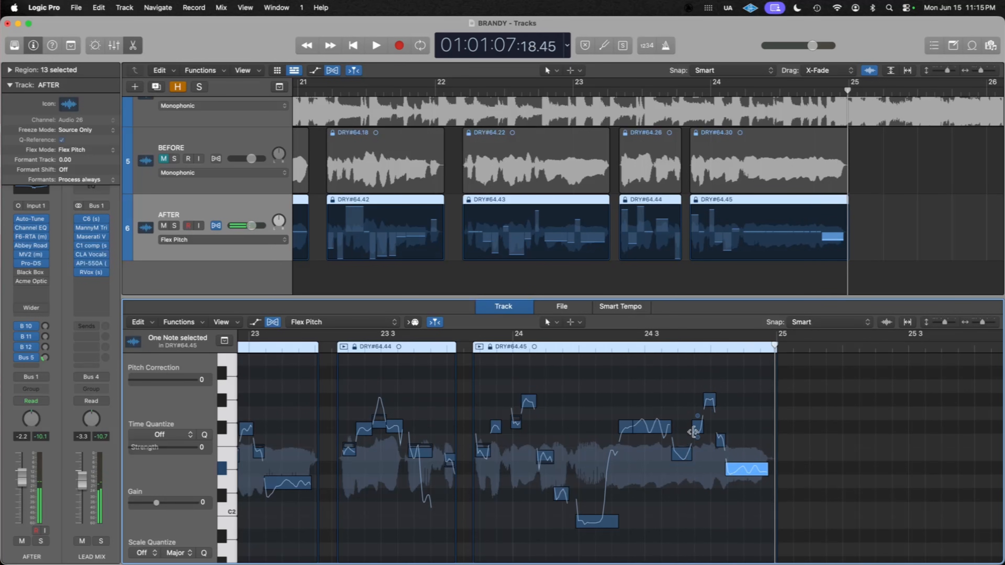
key(super+z)
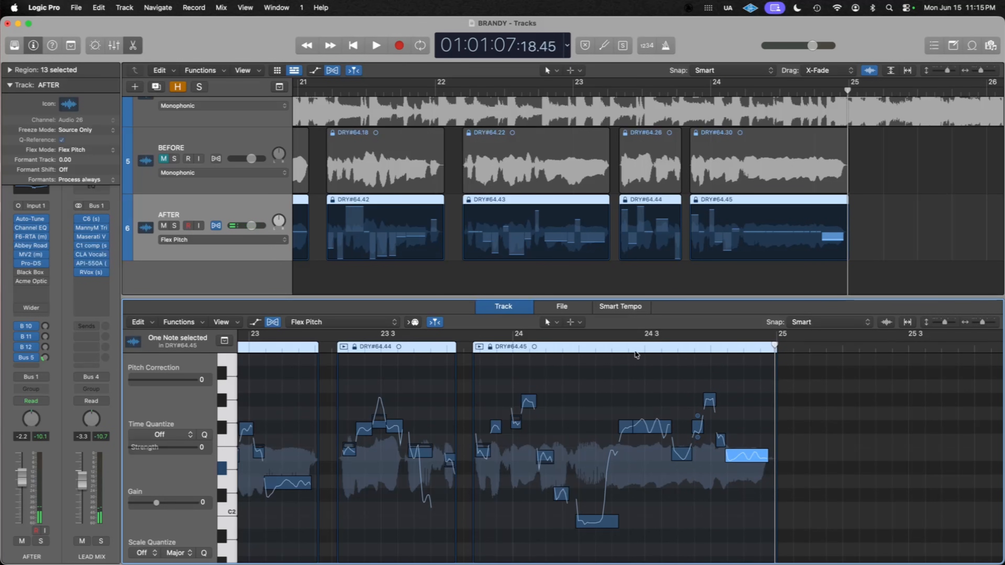
click(614, 356)
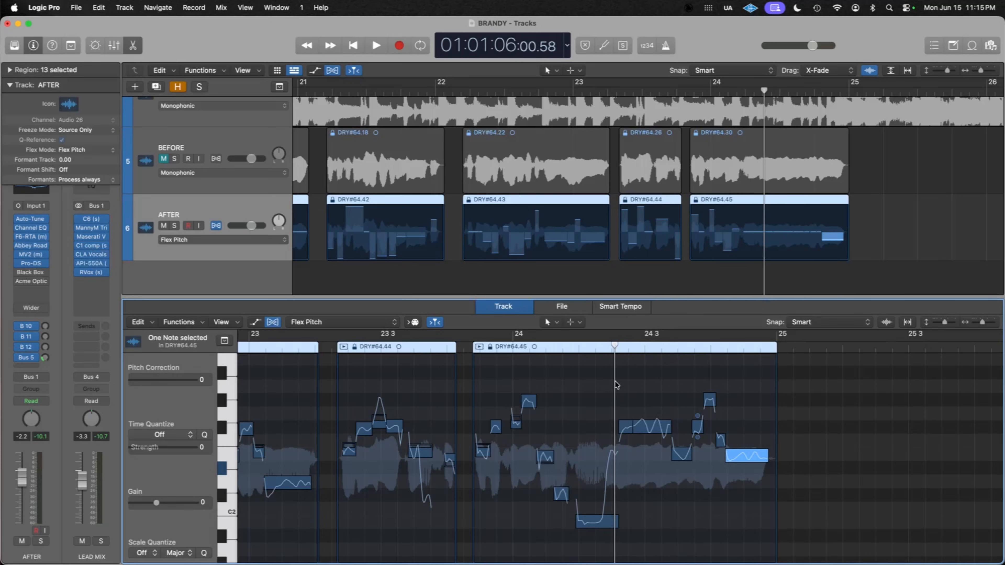
key(space)
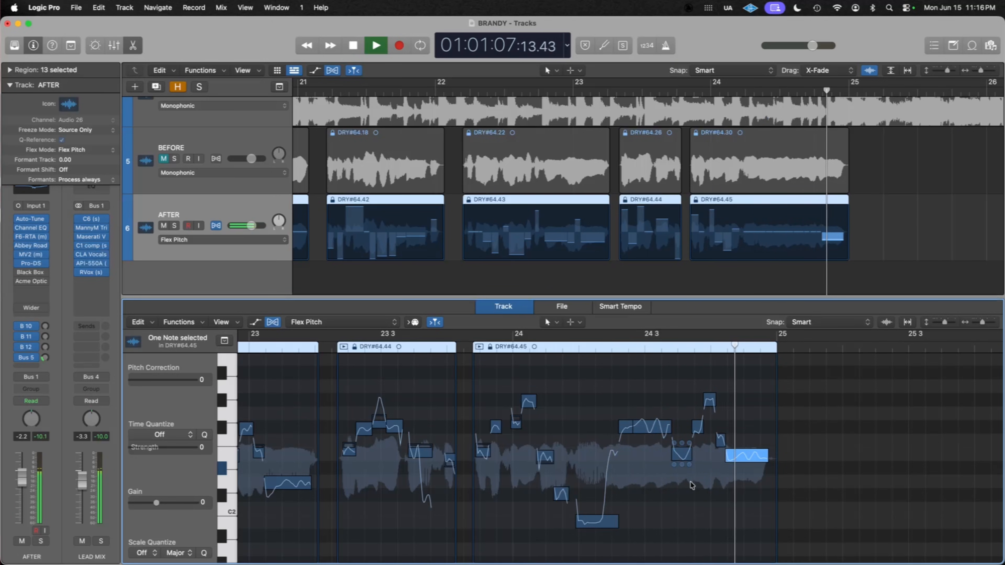
key(space)
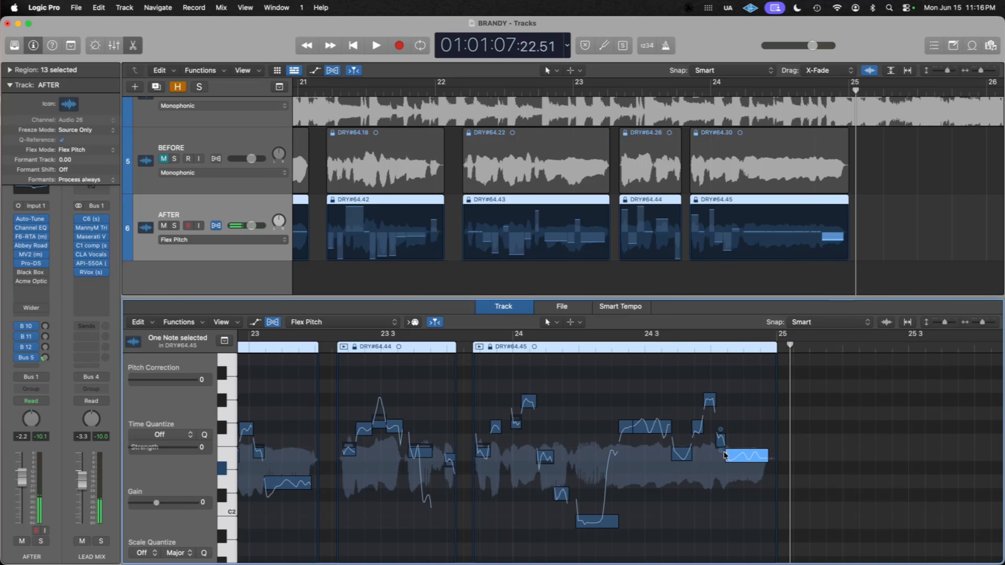
Set the starting pitch drift of the last note in region DRY#64.45 to -0.18 and play the phrase back.
click(728, 445)
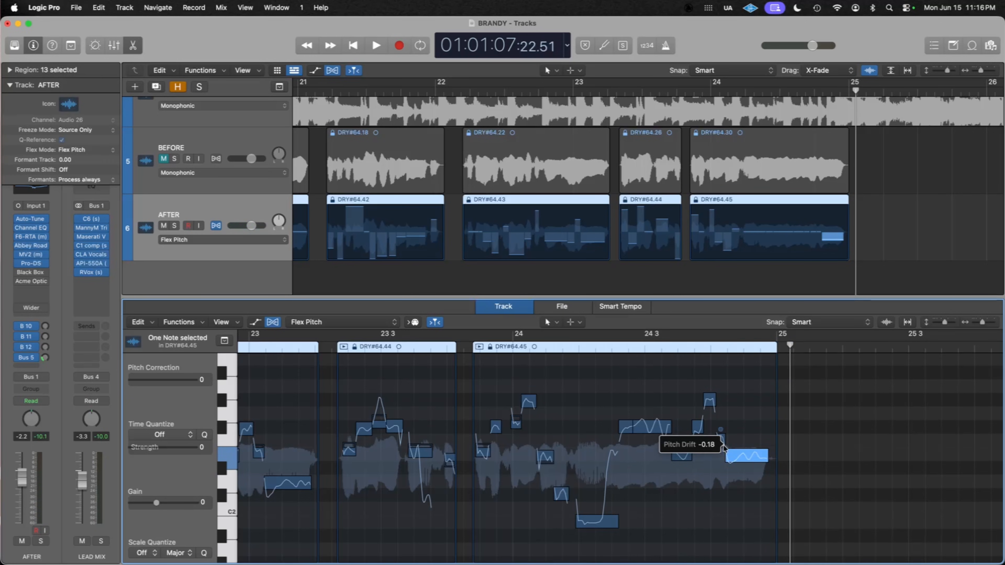
drag(723, 447, 723, 447)
double_click(611, 351)
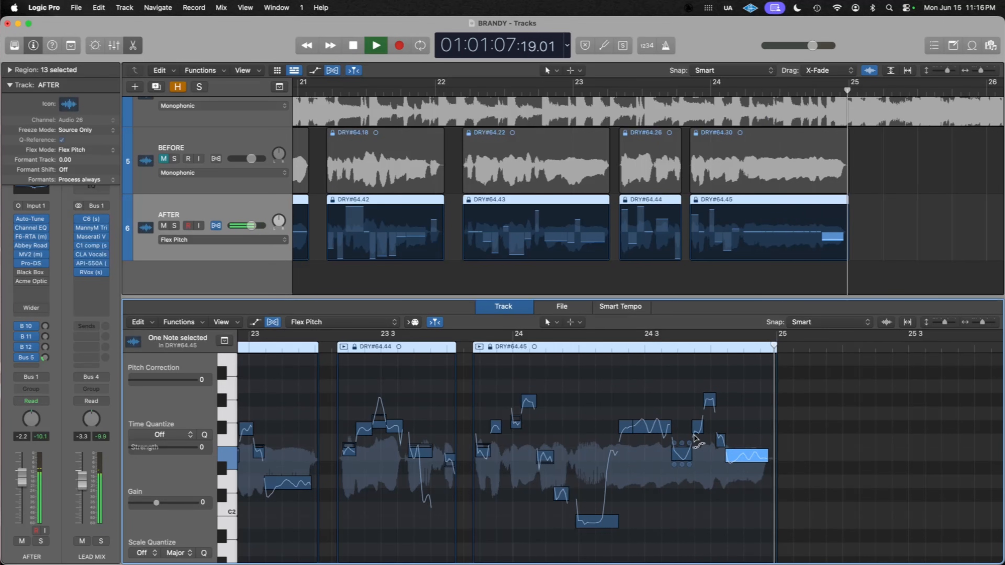
key(space)
Raise the last note of region DRY#64.45 one semitone to F2 and play the ending from 24 3.
click(734, 454)
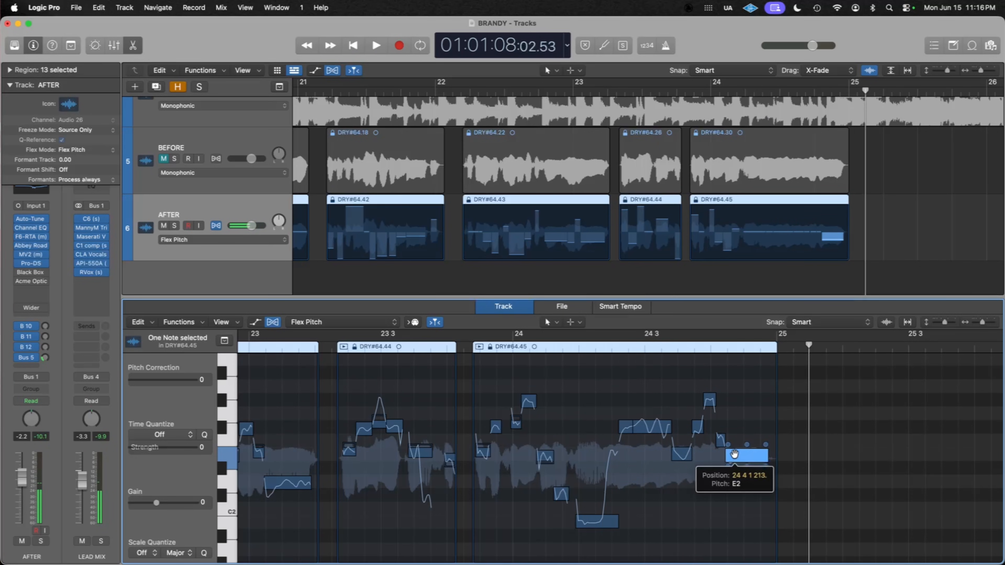
drag(734, 446, 734, 438)
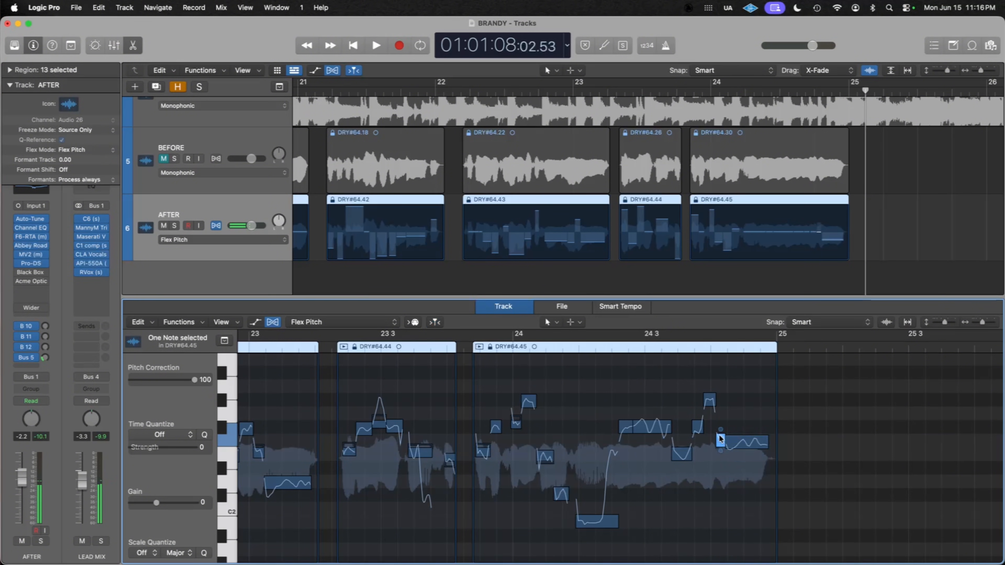
click(654, 345)
key(space)
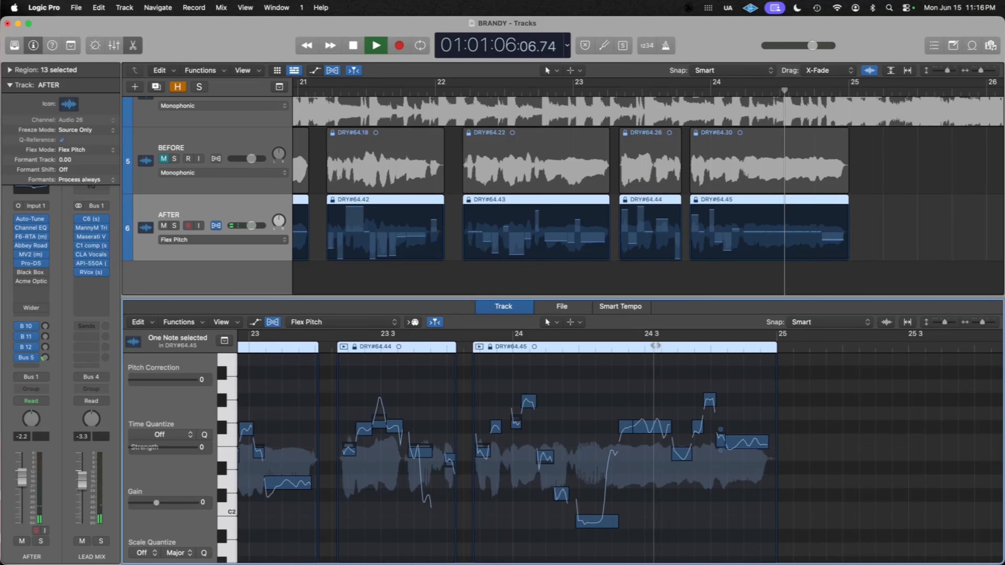
key(space)
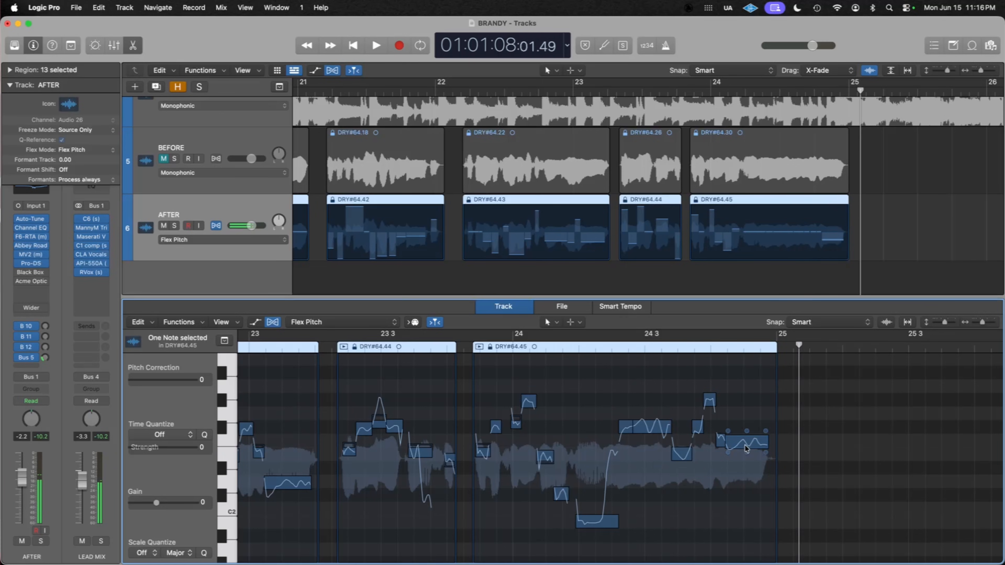
Lower the last note of region DRY#64.45 one semitone to E2 and play back the ending of the phrase.
drag(745, 445, 743, 464)
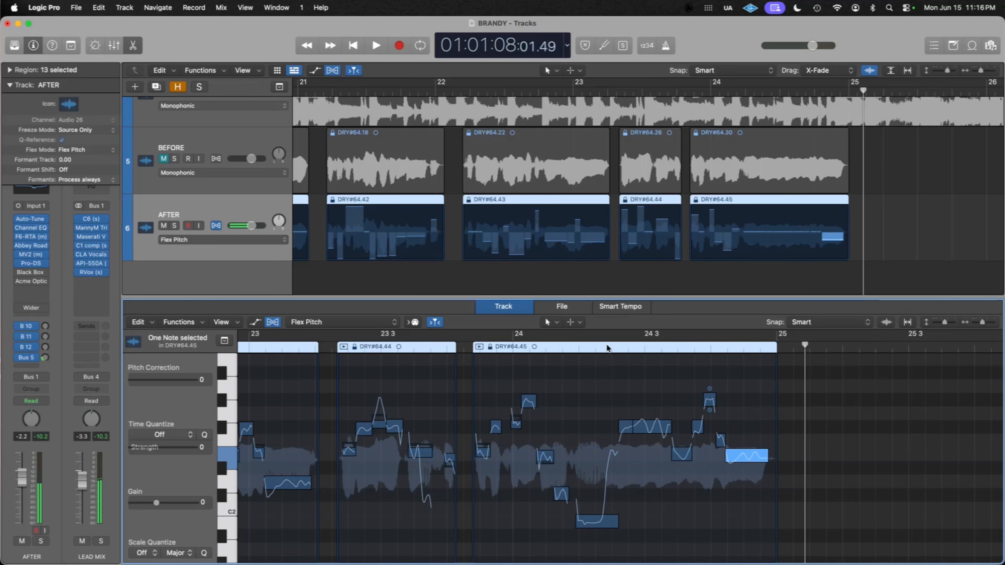
click(598, 343)
key(space)
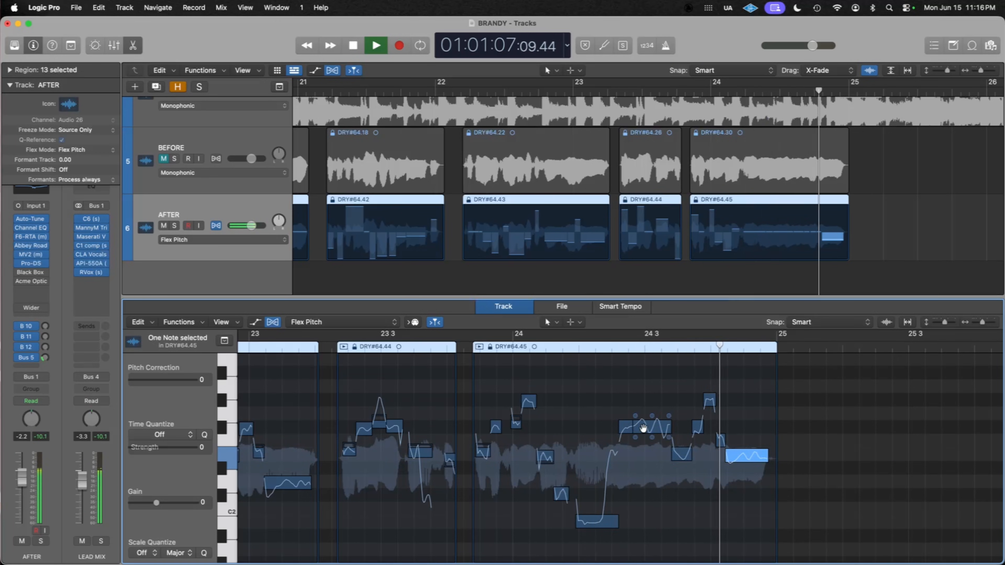
key(space)
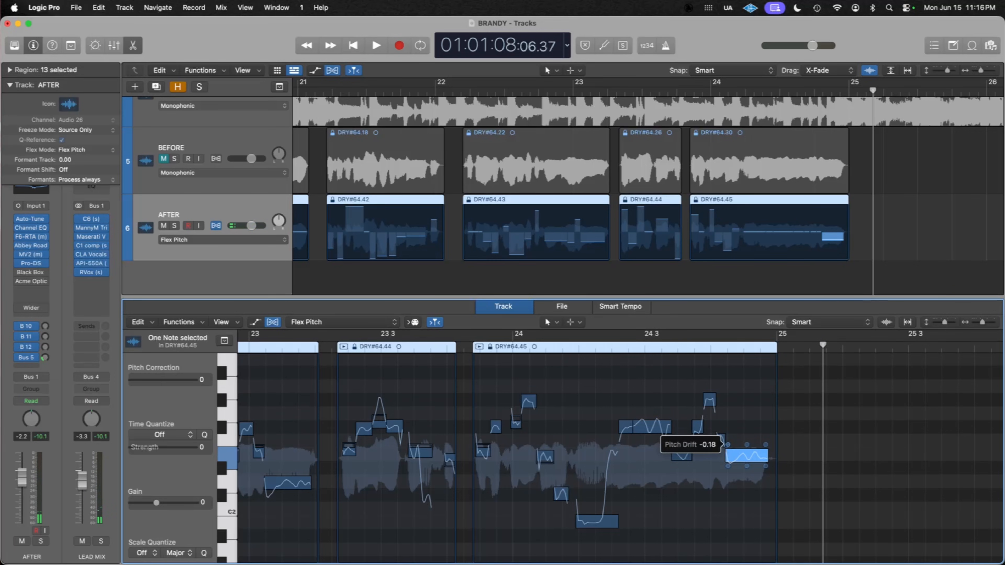
Set the starting pitch drift of the last note in region DRY#64.45 to 0.16 and replay the ending.
drag(726, 444, 727, 443)
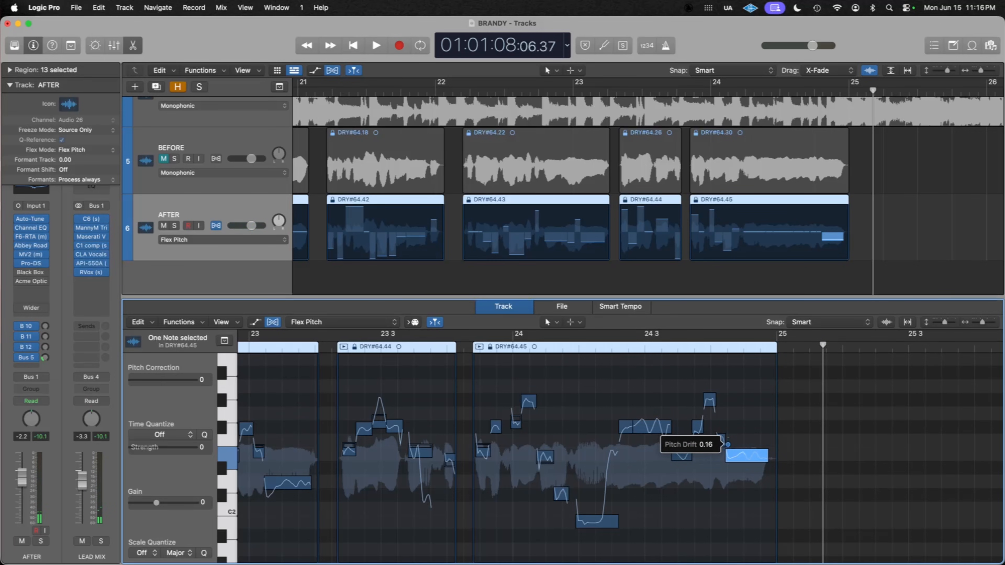
click(614, 349)
key(space)
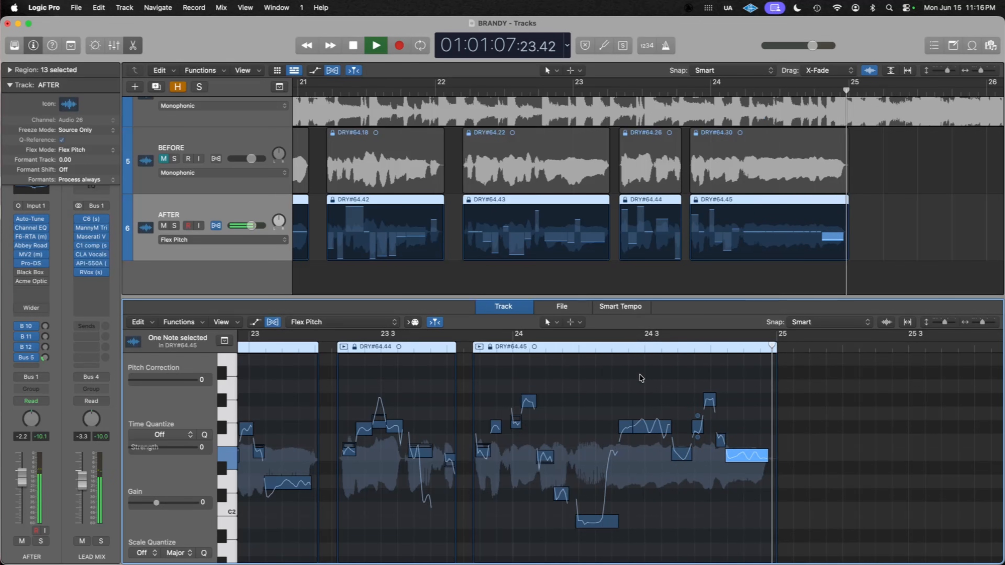
key(space)
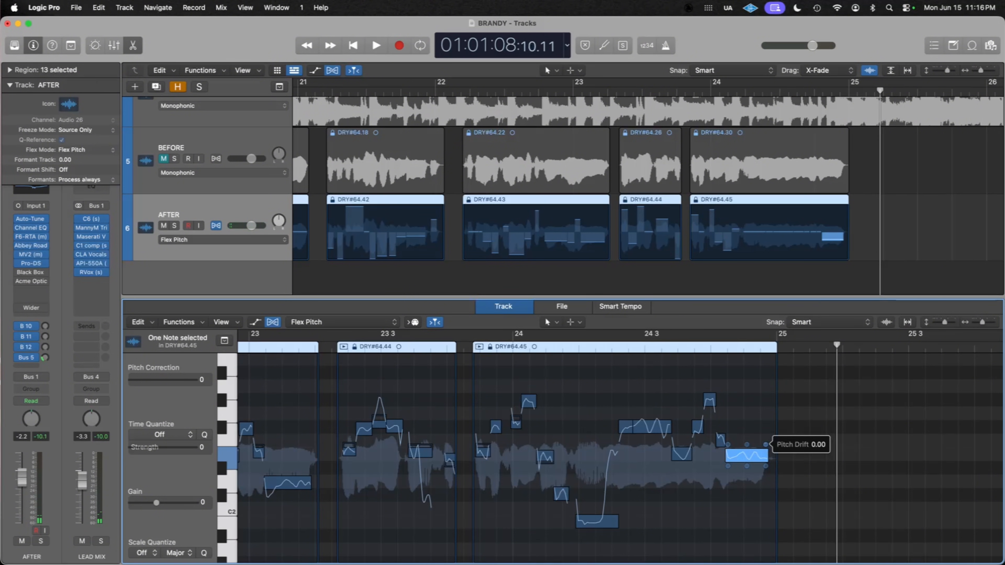
Adjust the ending pitch drift of the last note in region DRY#64.45 to 0.45, replaying the phrase after each change.
drag(766, 444, 765, 443)
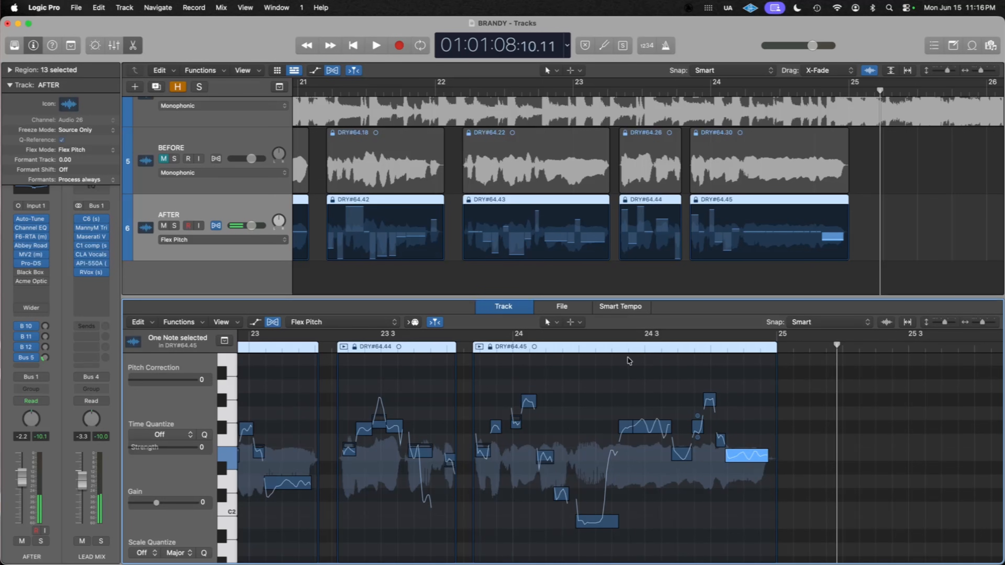
click(594, 357)
key(space)
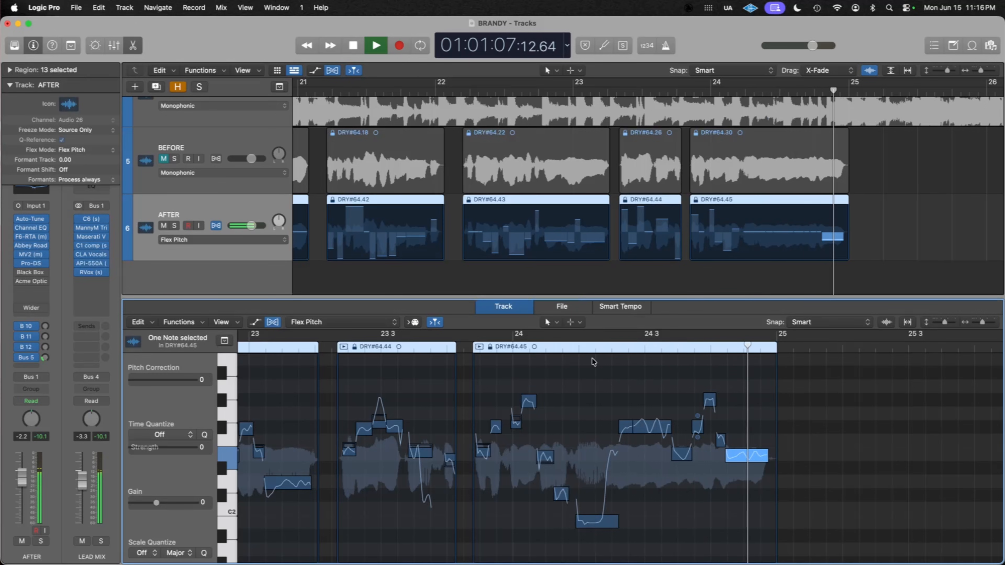
key(space)
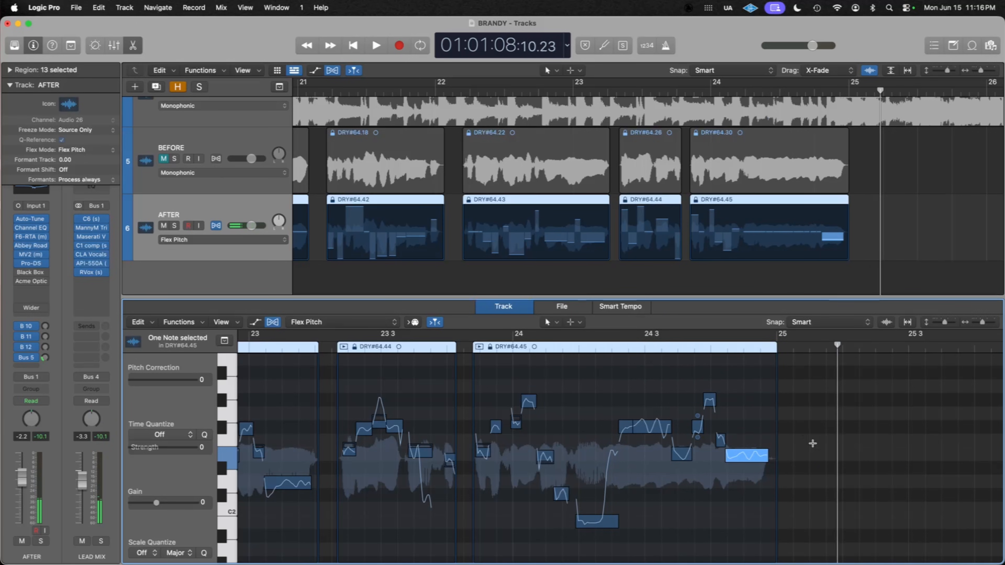
mouse_move(769, 454)
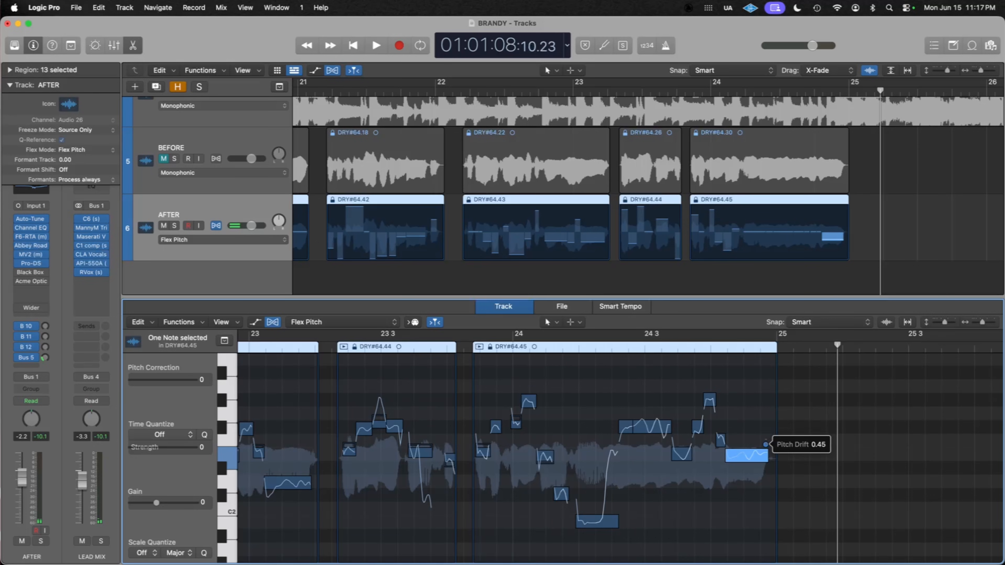
drag(594, 354, 590, 358)
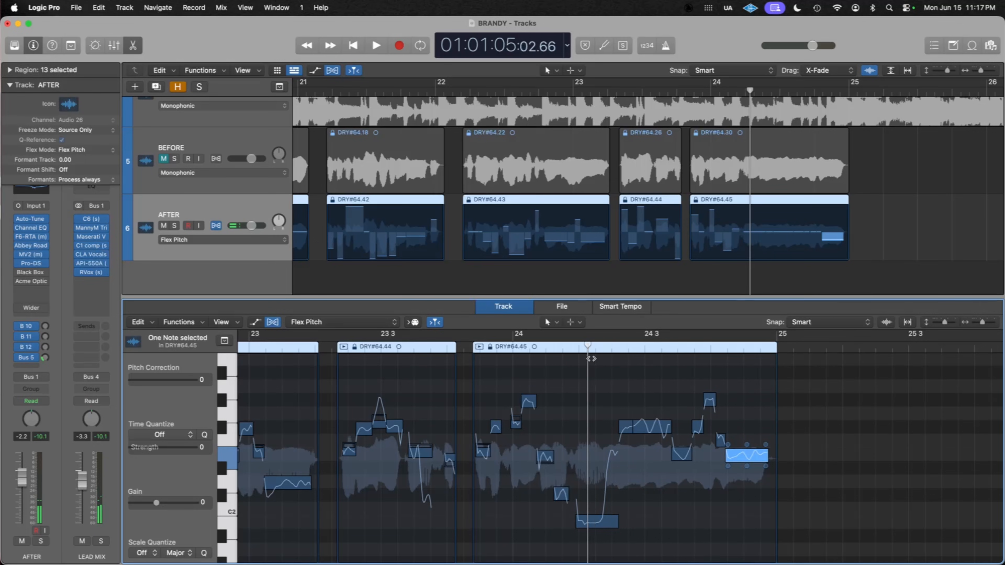
key(space)
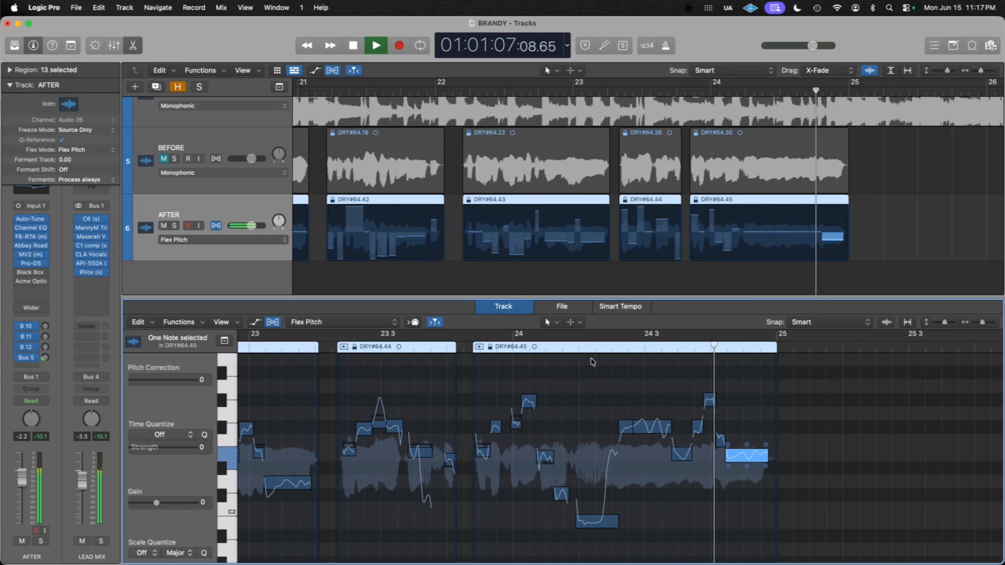
key(space)
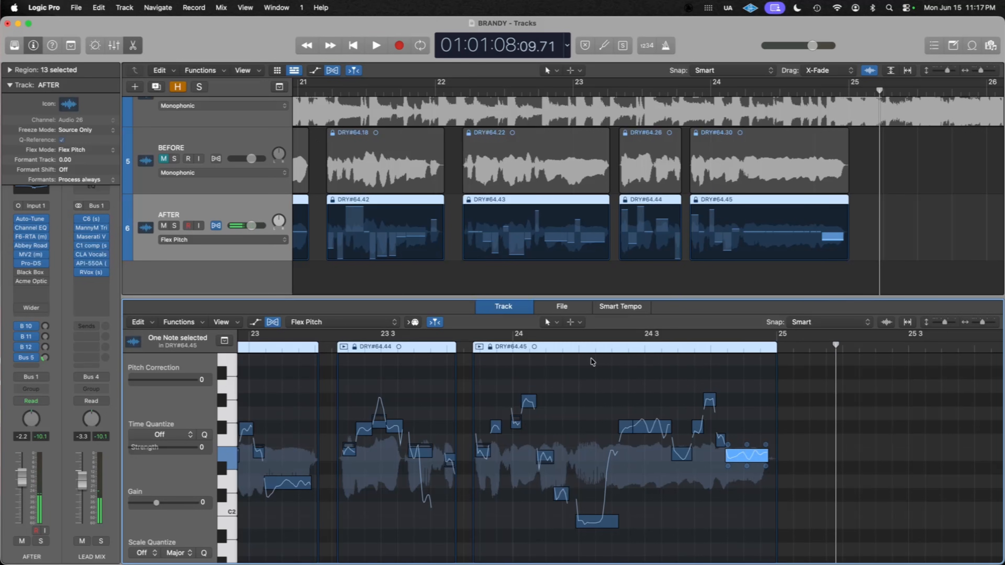
Play region DRY#64.45 from just before its start through its end to check the tuned phrase.
scroll(607, 410, left, 2)
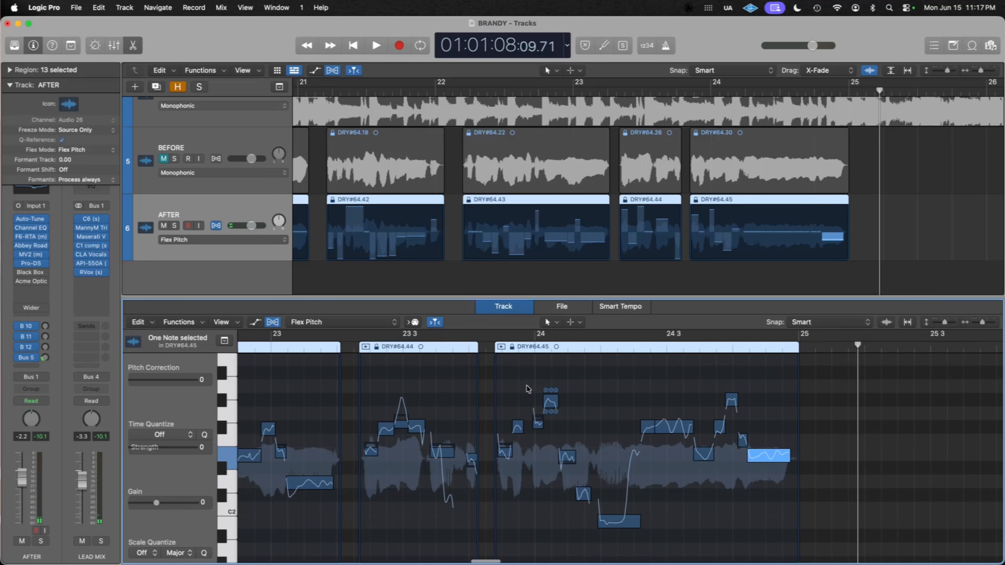
drag(487, 348, 484, 348)
key(space)
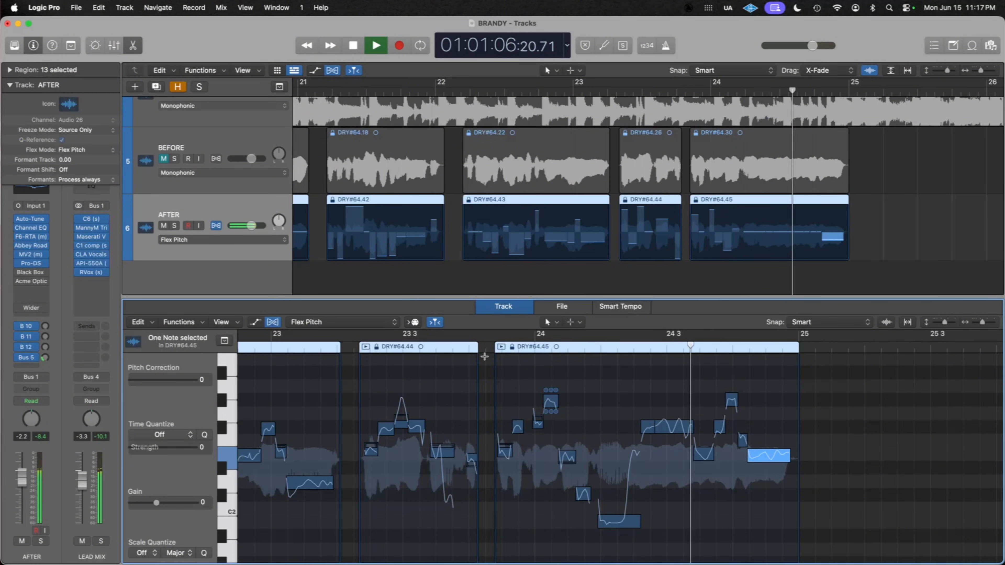
key(space)
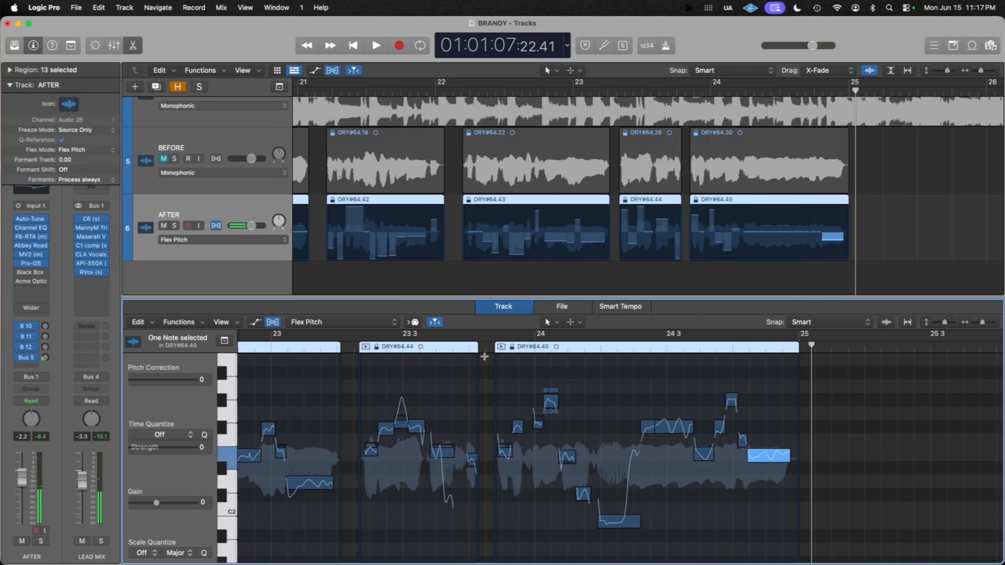